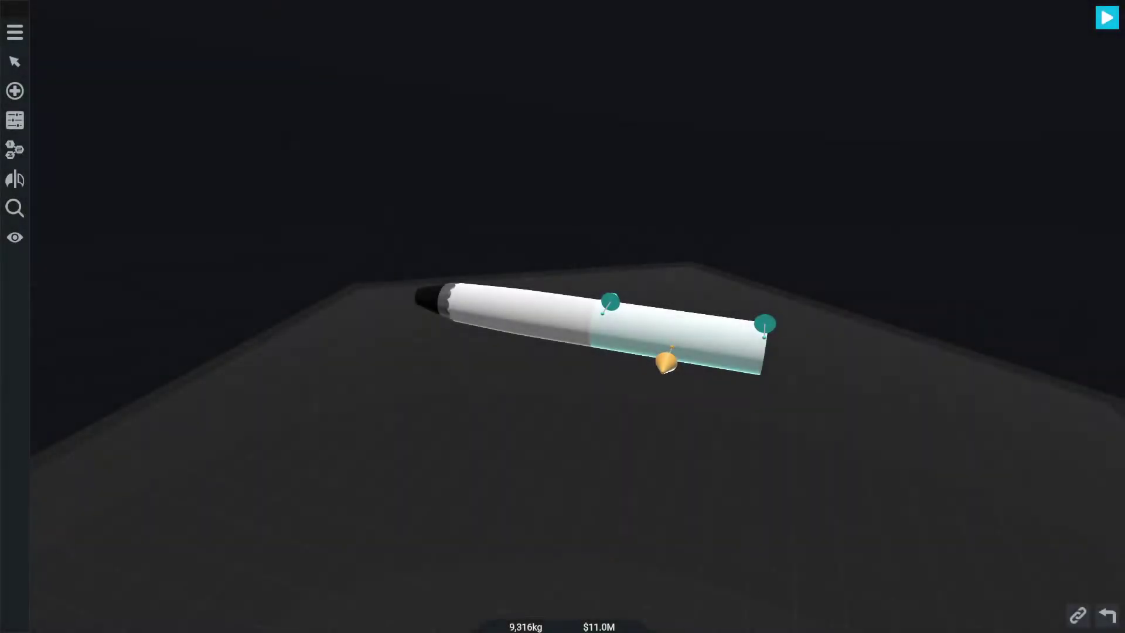
- Show the centre of mass and centre of lift indicators on the plane and inspect them from the side
left_click_drag(596, 552, 1045, 510)
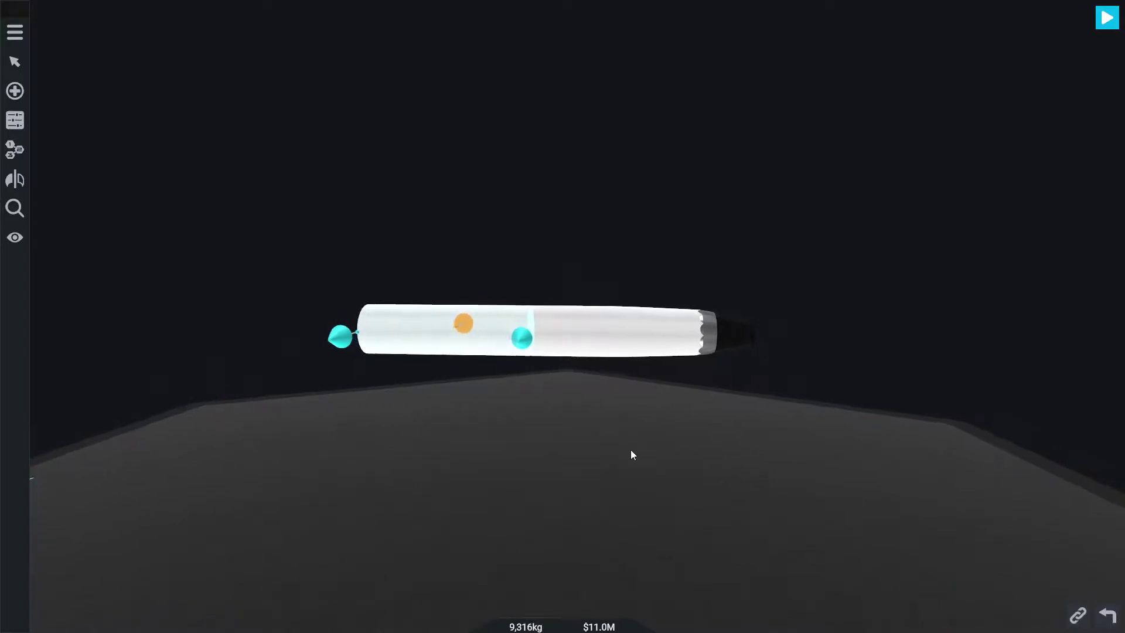
mouse_move(632, 455)
left_mouse_down()
mouse_move(736, 495)
mouse_move(919, 495)
mouse_move(1007, 512)
mouse_move(616, 455)
left_mouse_up()
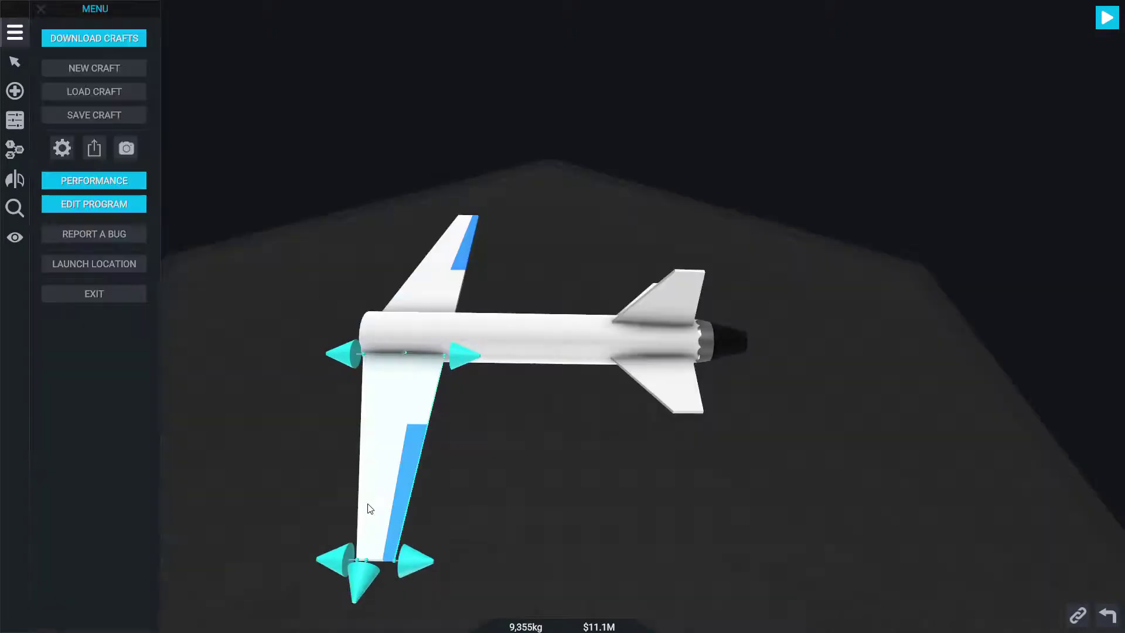
left_click(12, 243)
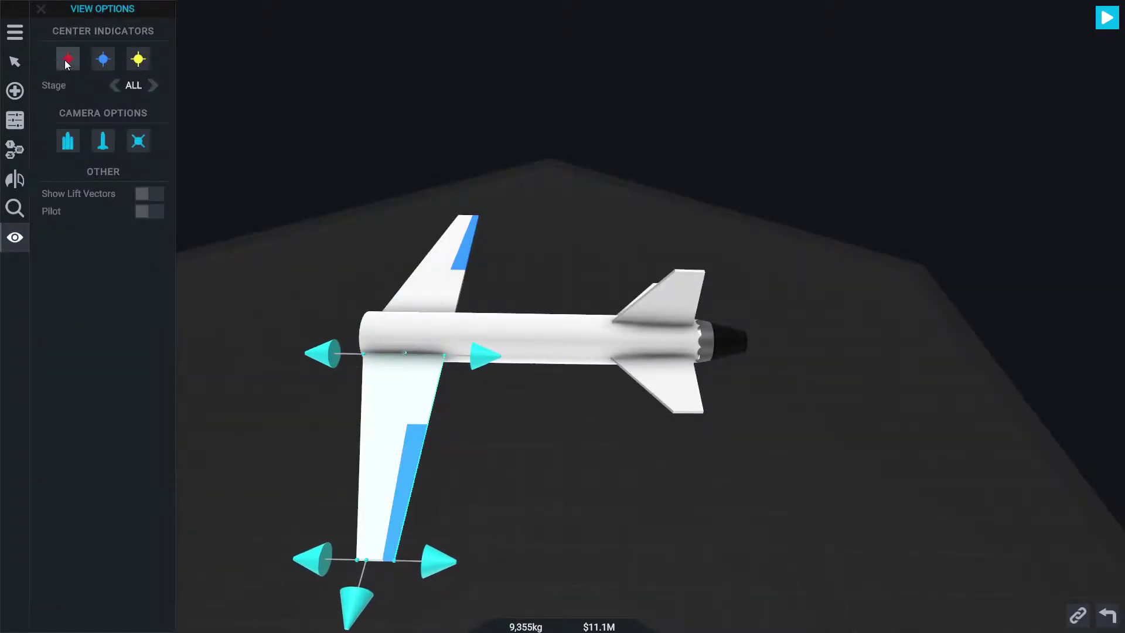
left_click_drag(385, 112, 441, 43)
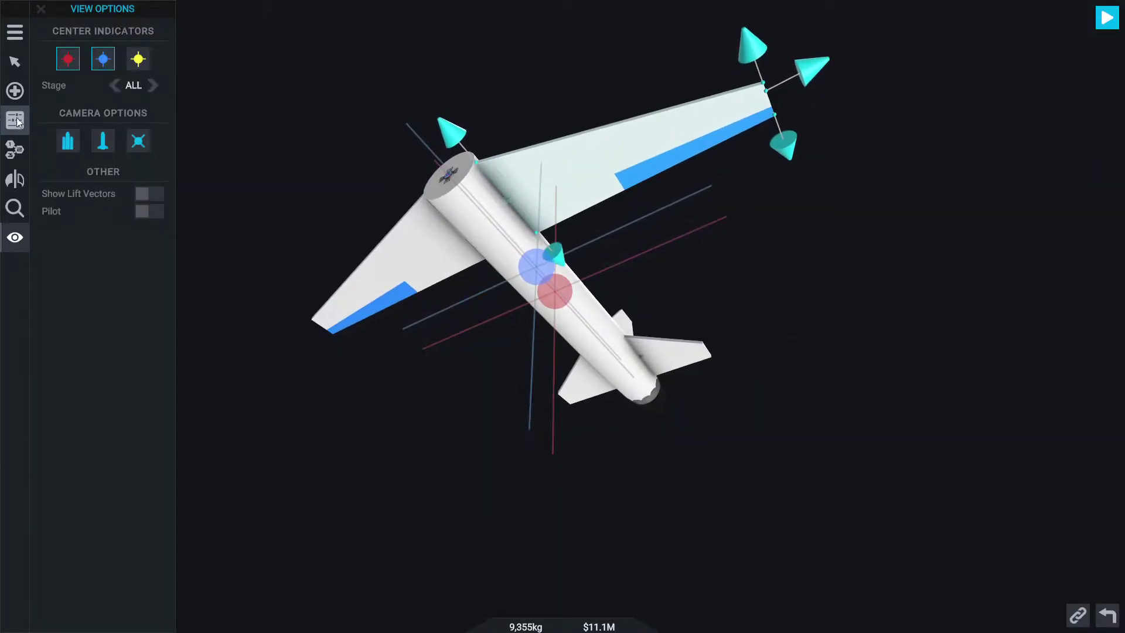
- Attach a landing gear under the front of the fuselage and set its size to 60%
left_click(16, 121)
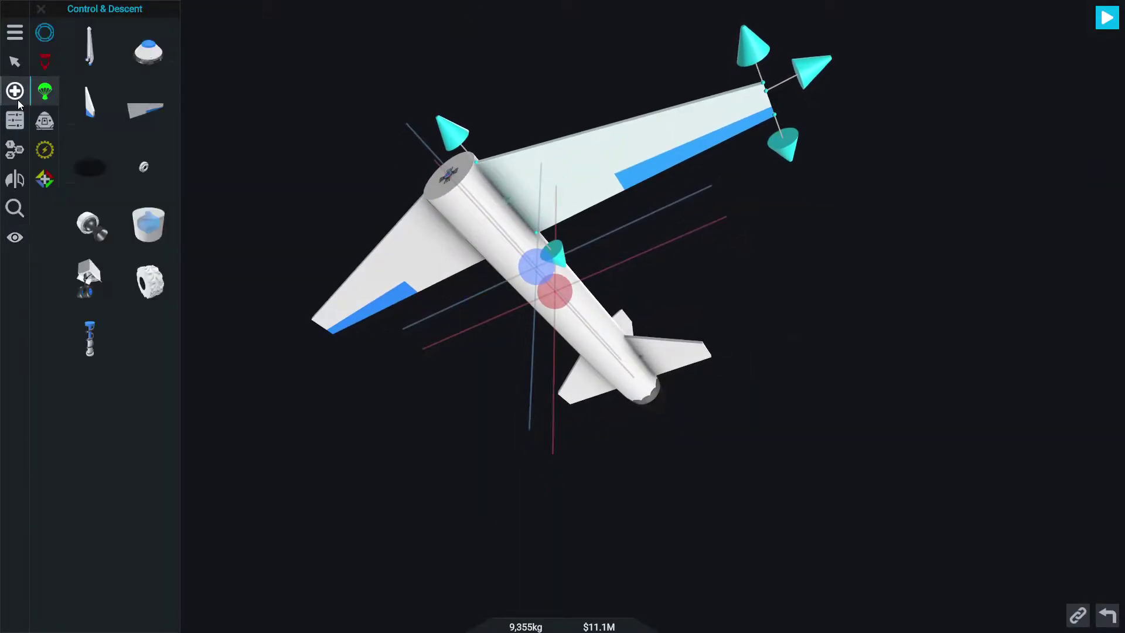
left_click_drag(88, 281, 467, 221)
left_click(16, 120)
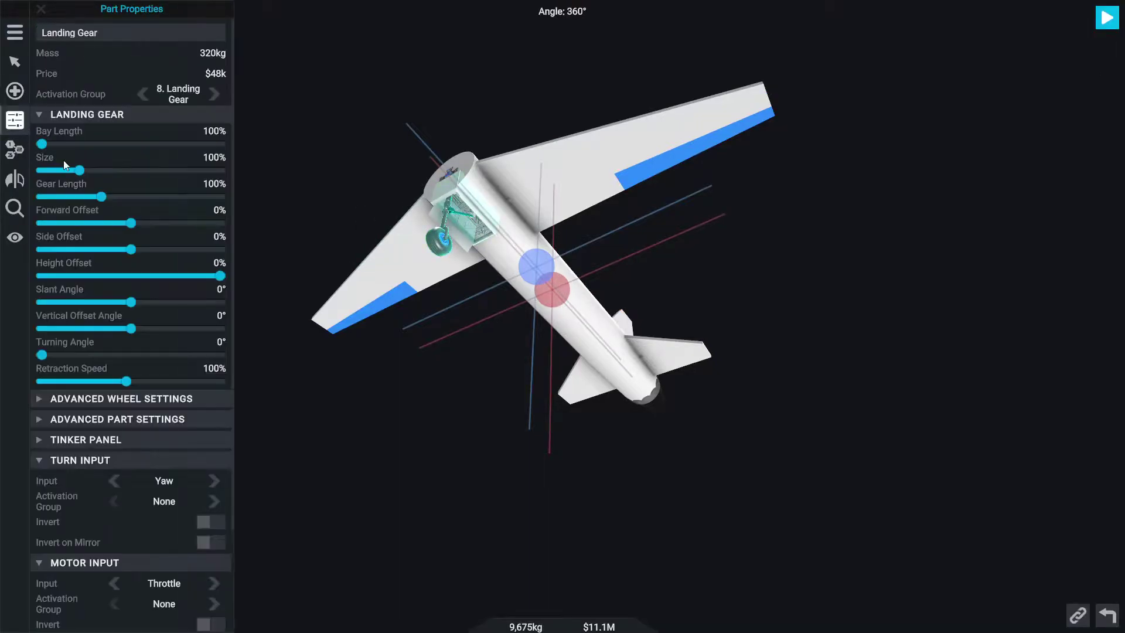
left_click(63, 170)
left_click_drag(53, 184, 58, 183)
- Place a second 60% landing gear under the fuselage, just behind the centre of mass
scroll(431, 449, "up", 5)
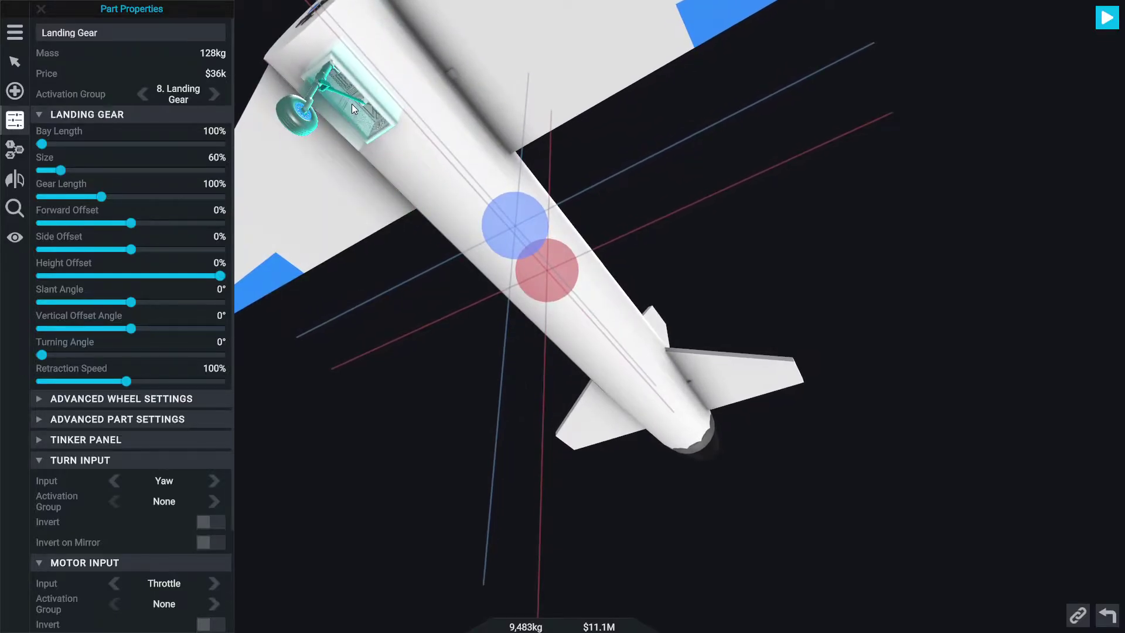
left_click_drag(352, 104, 558, 283)
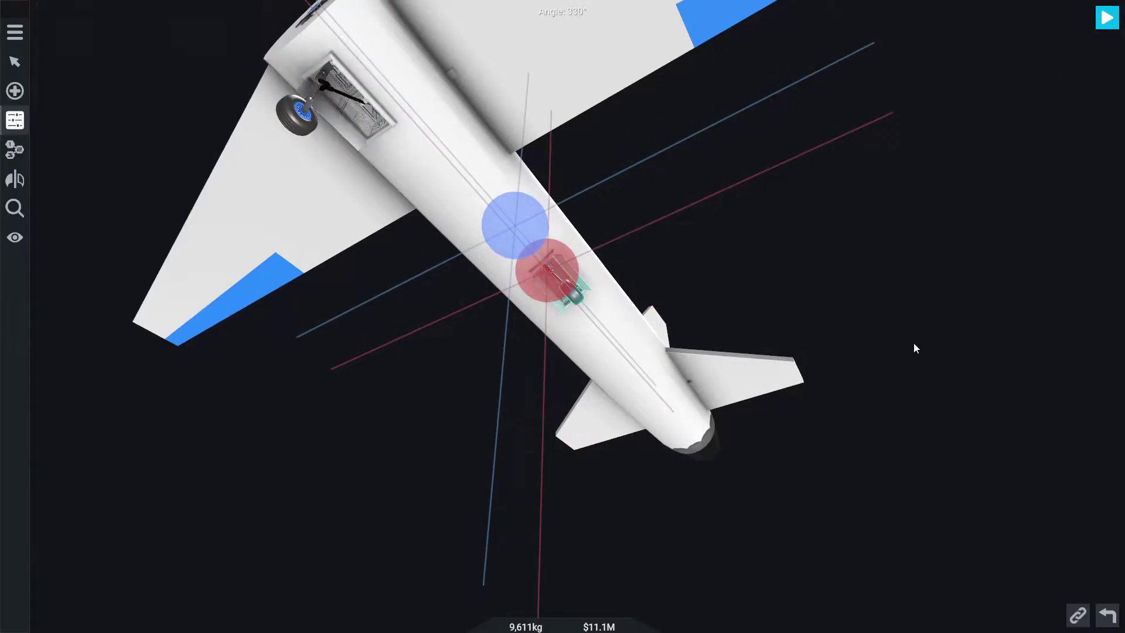
left_click_drag(913, 343, 805, 424)
left_click_drag(415, 512, 409, 483)
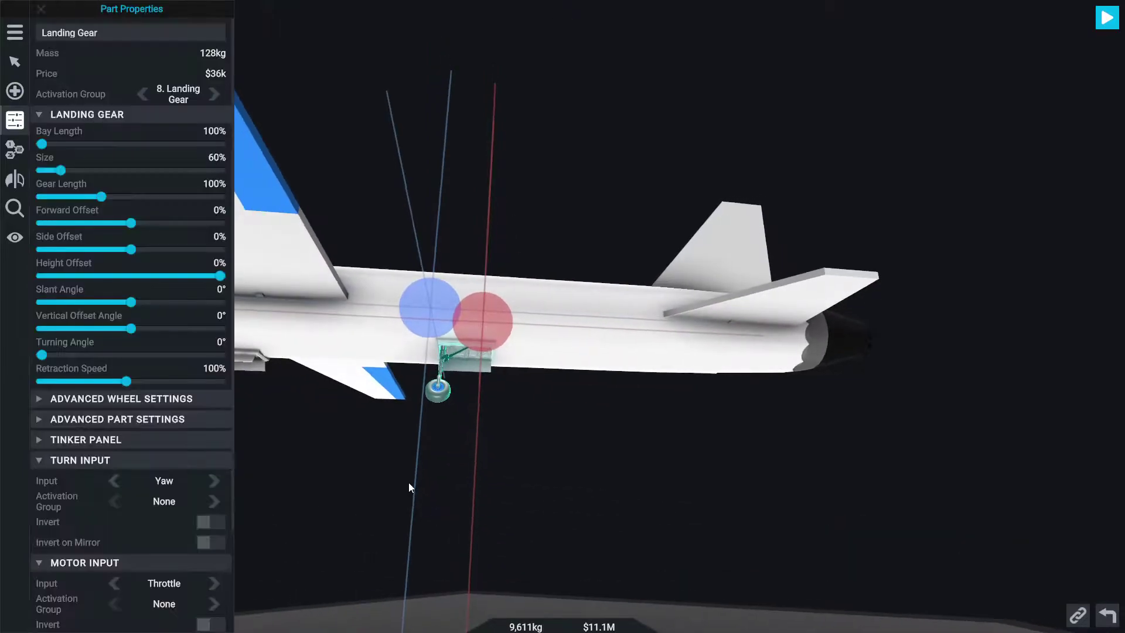
left_click_drag(465, 353, 494, 348)
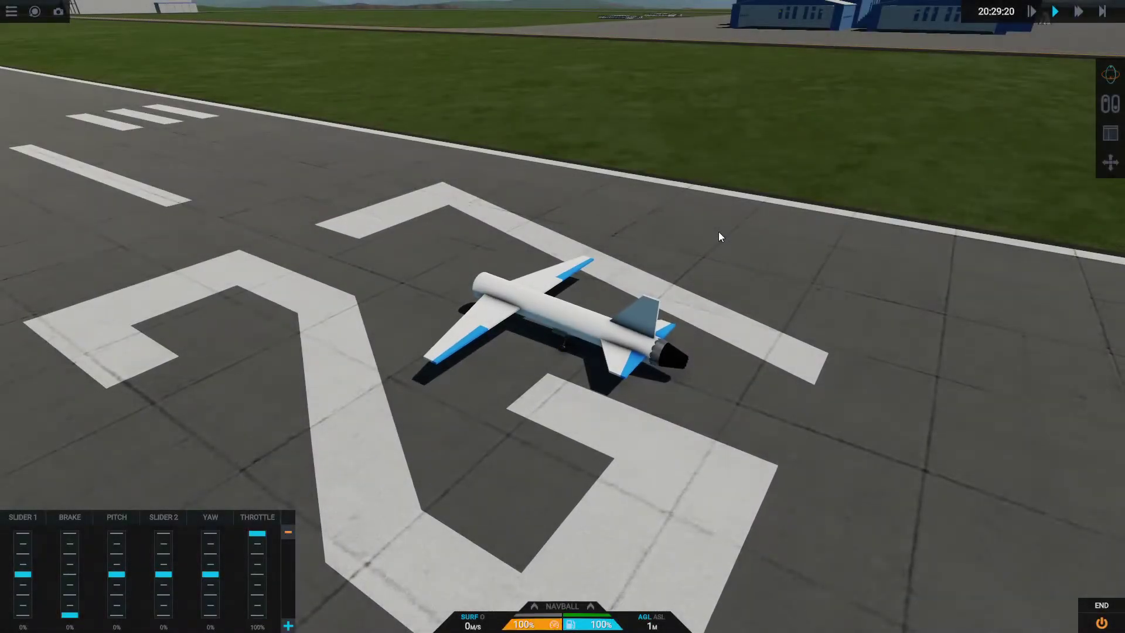
- Steer the plane along the runway at full throttle and pitch up to lift off
key("a")
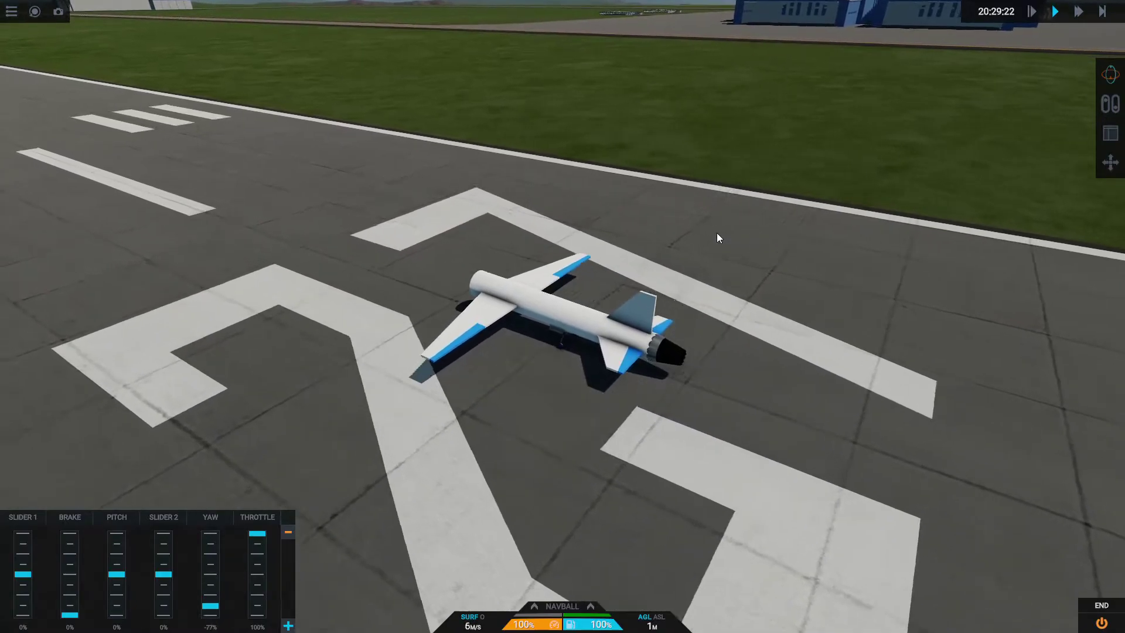
left_click_drag(723, 247, 691, 170)
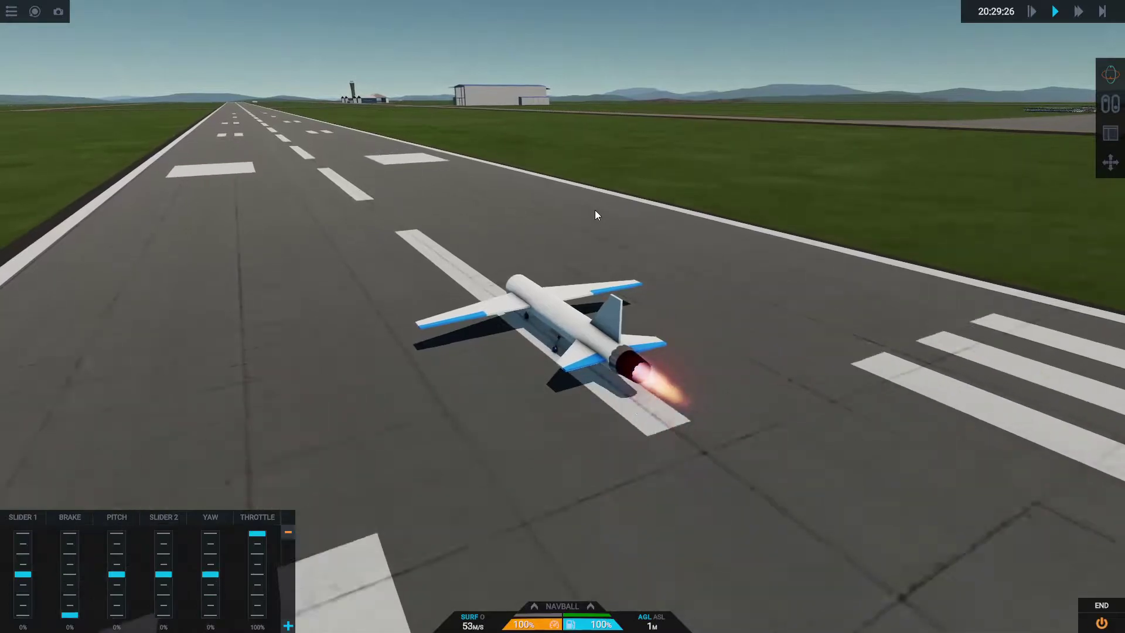
key("s")
key("w")
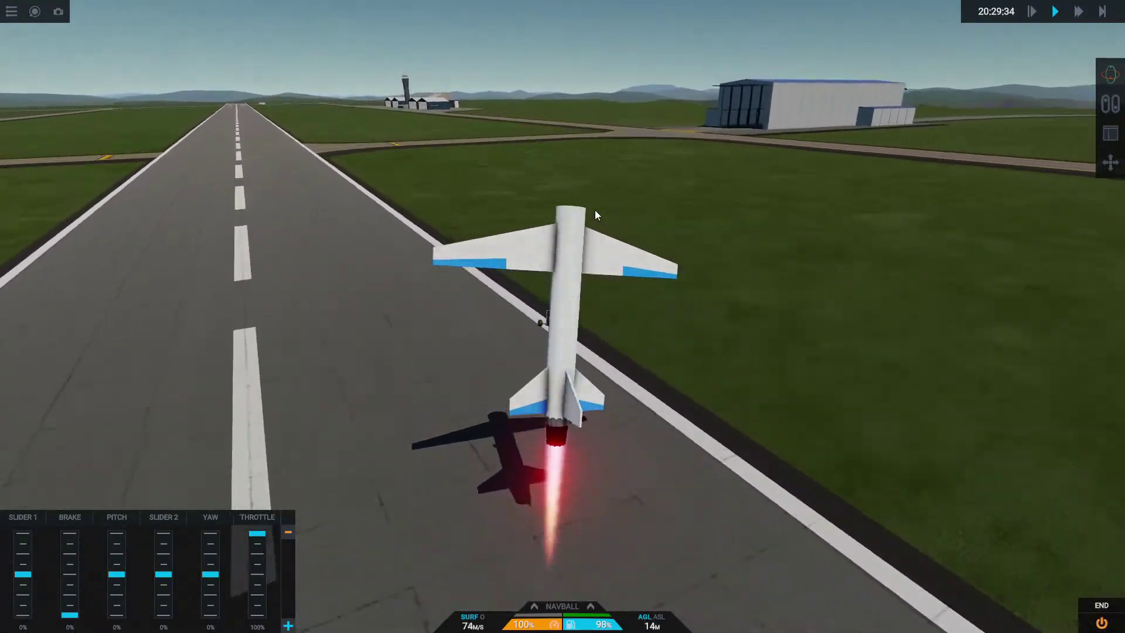
key("s")
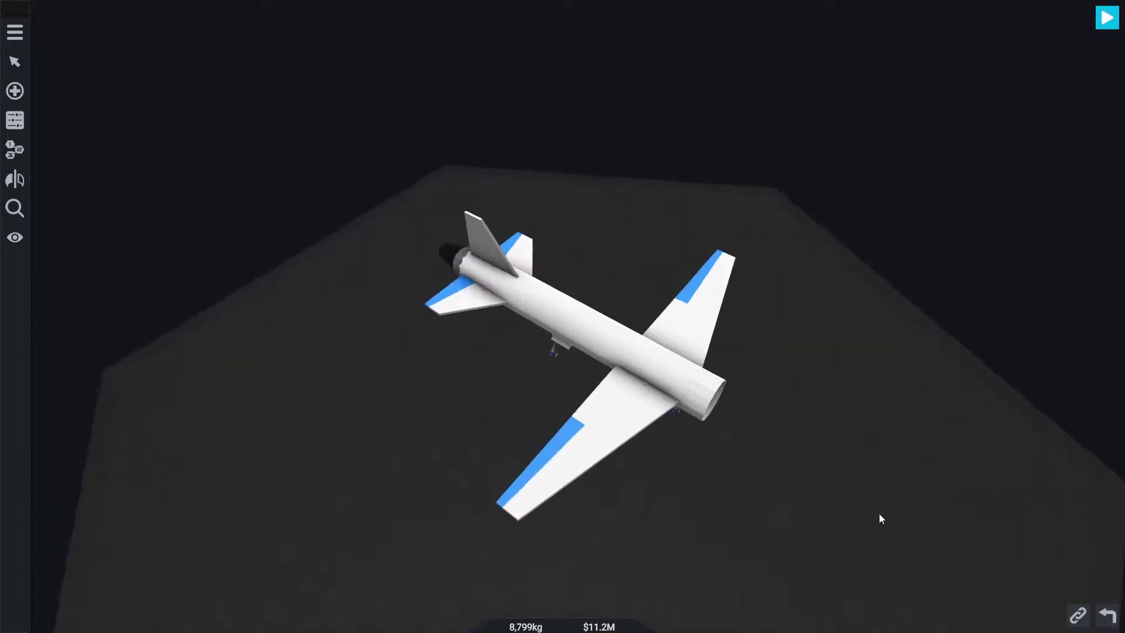
- Lengthen the front fuselage with a copied fuel tank section 2.95 m long and reattach the short nose section ahead of it
left_click_drag(706, 396, 771, 319)
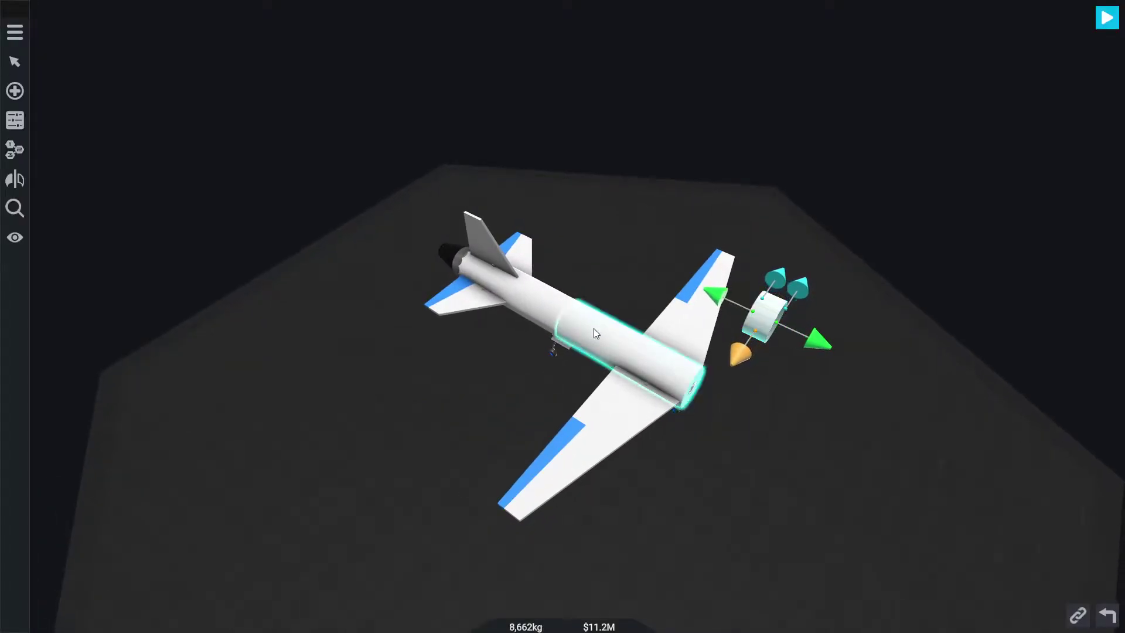
left_click_drag(595, 333, 728, 397)
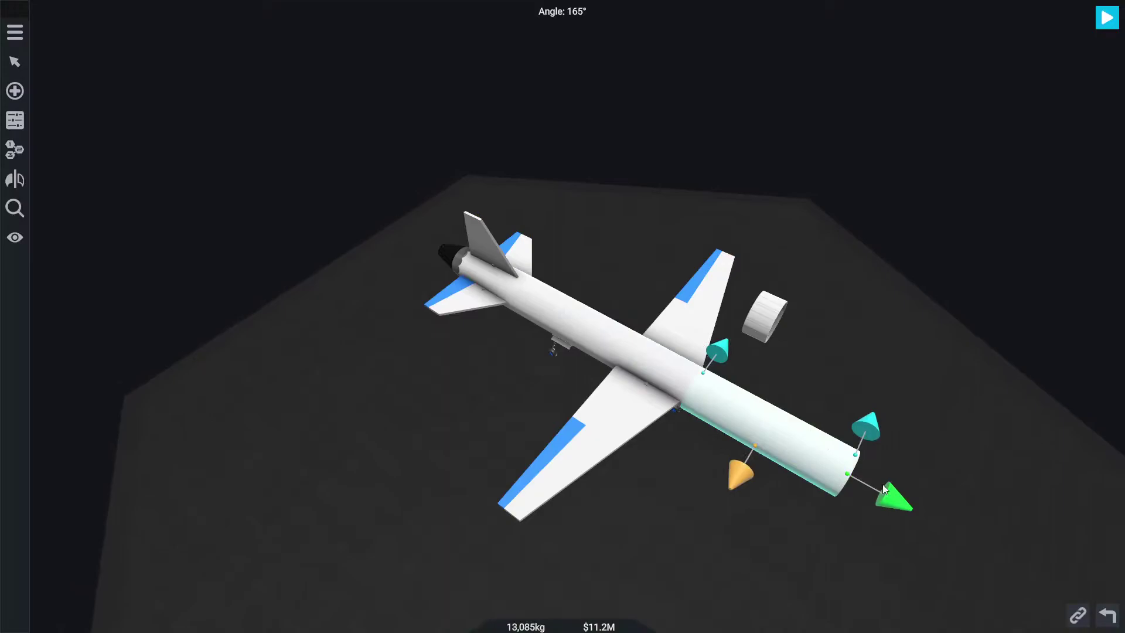
left_click_drag(778, 324, 809, 382)
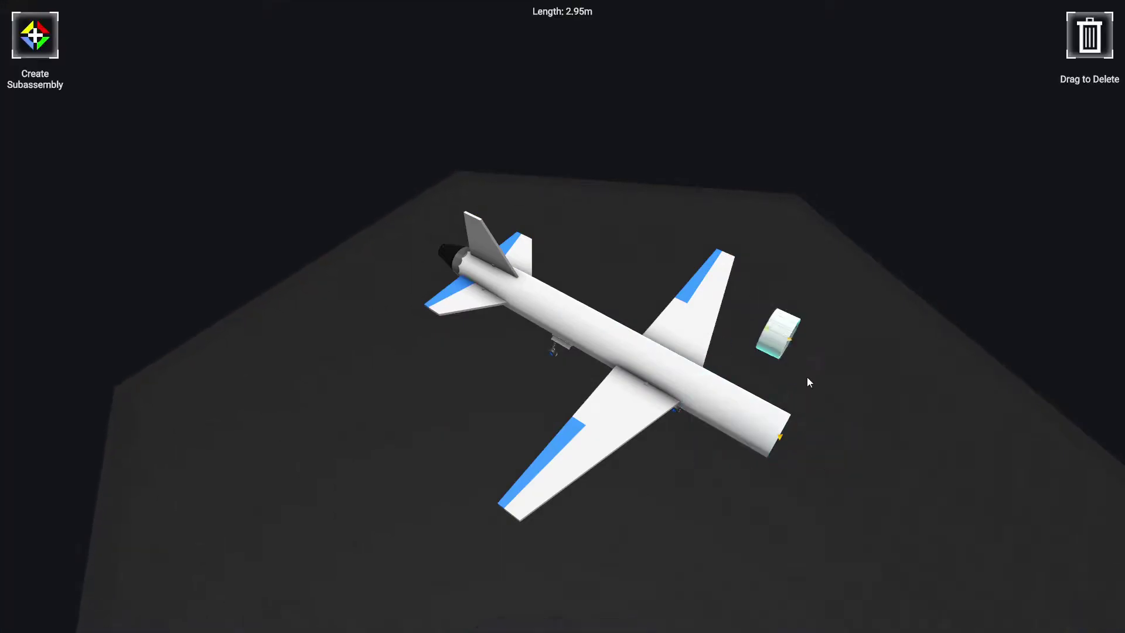
left_click_drag(795, 464, 790, 445)
- Turn on the centre of mass and centre of lift indicators and compare their positions from above
left_click(4, 237)
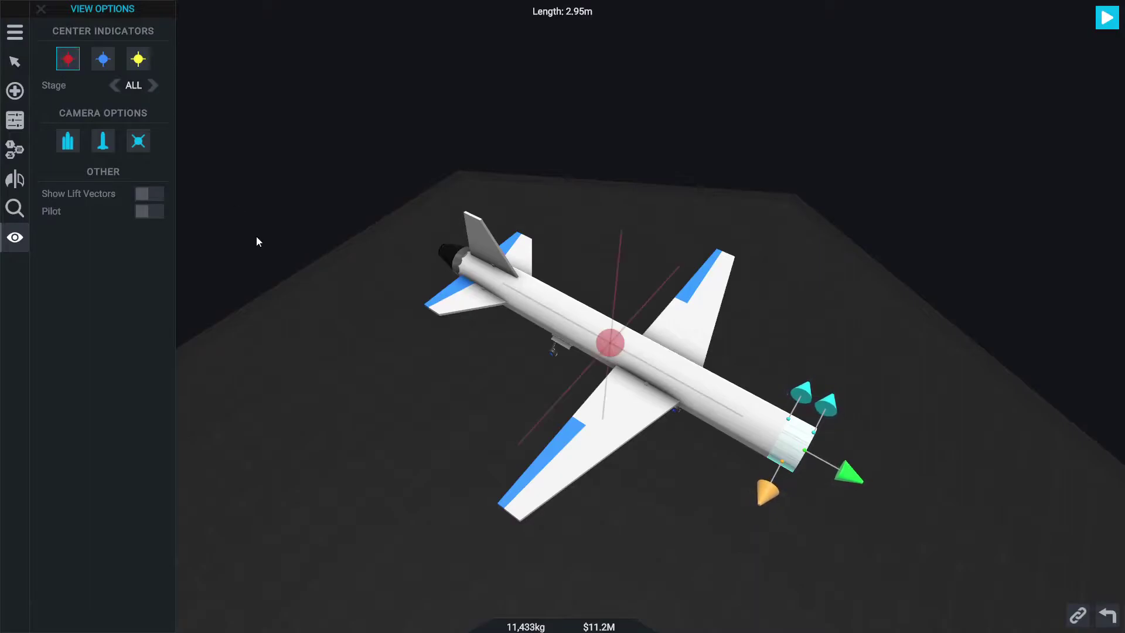
left_click_drag(269, 276, 454, 444)
left_click(617, 295)
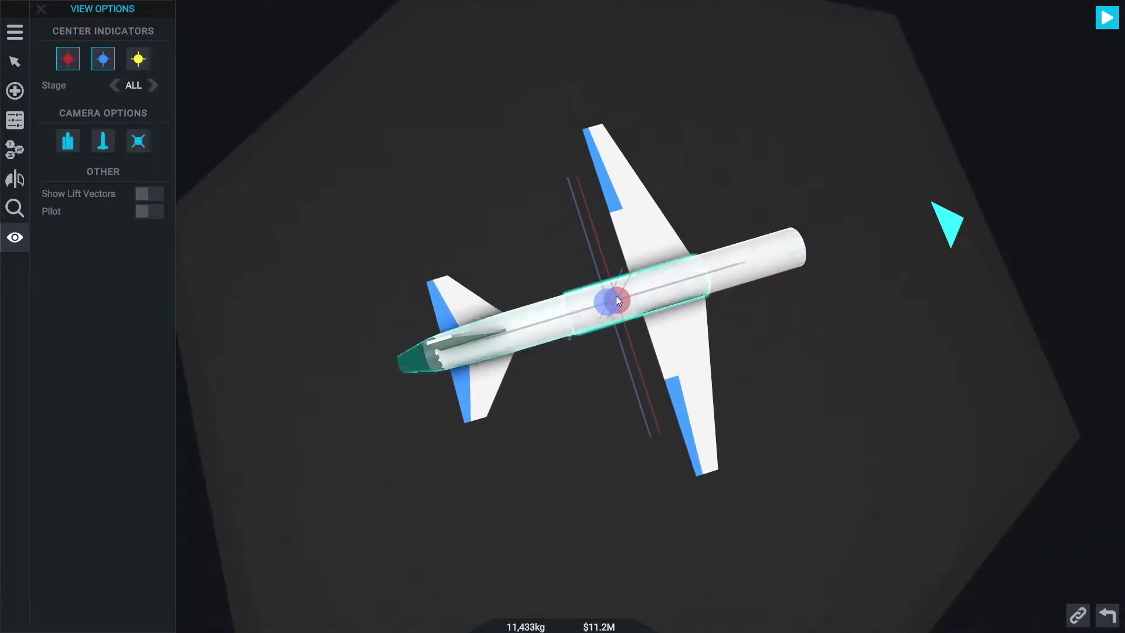
- Set the dead weight of the added front fuel tank to 500 kg
left_click(755, 280)
left_click(18, 117)
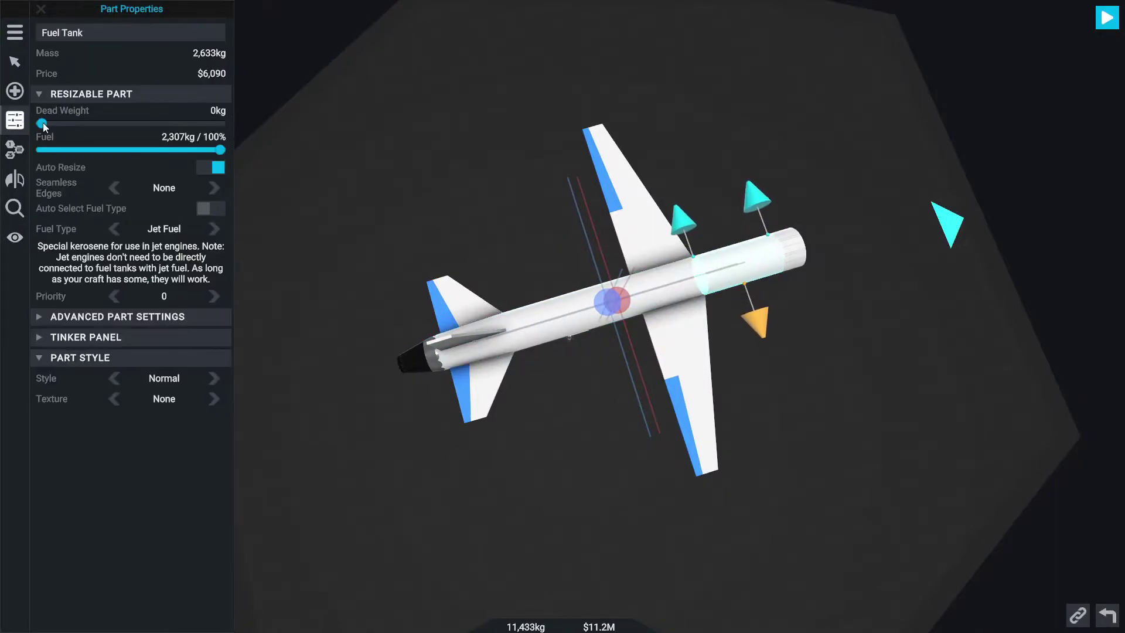
left_click_drag(421, 205, 385, 216)
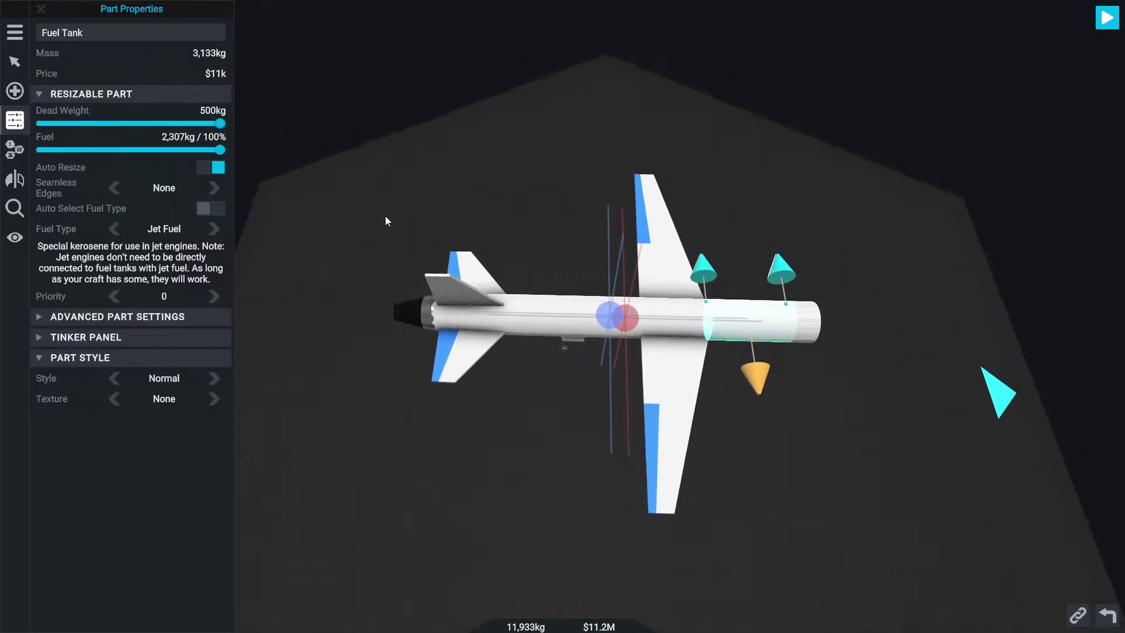
- Extend the horizontal tail slightly, and reshape the main wings with a shorter span, roots extended rearward and swept-back tips
left_click(467, 355)
left_click_drag(444, 422, 450, 437)
left_click(654, 474)
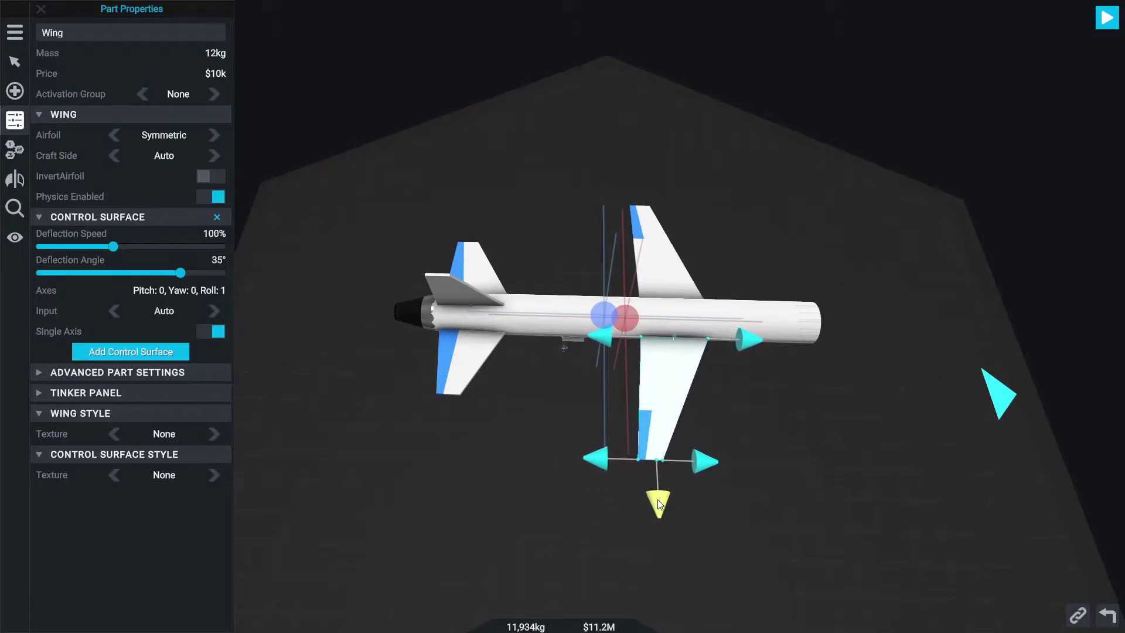
left_click_drag(599, 343, 581, 338)
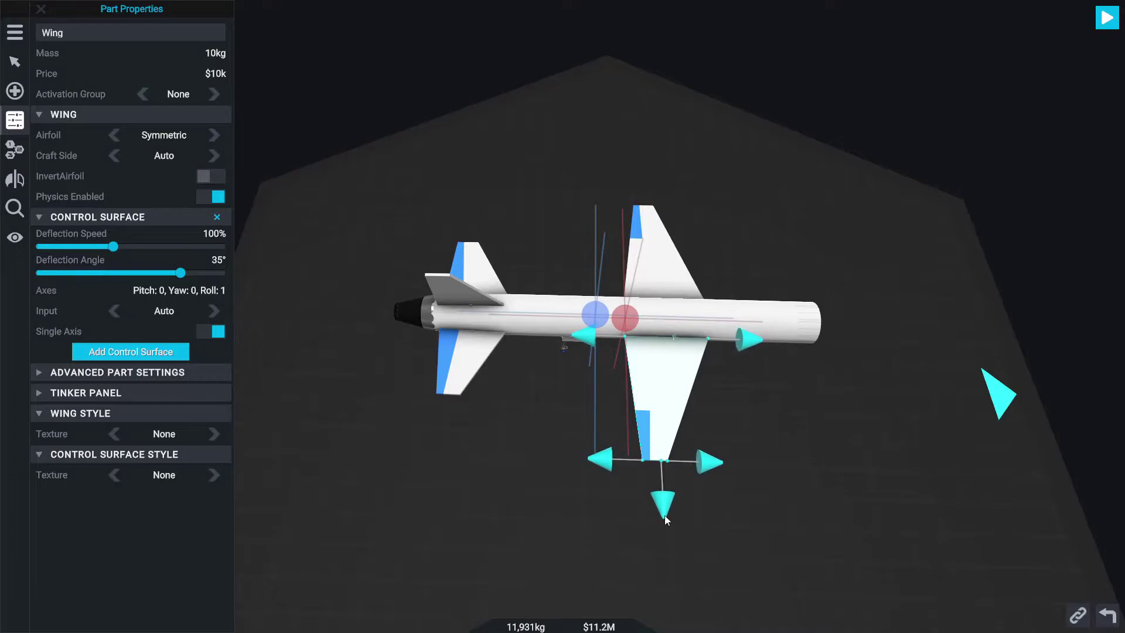
left_click_drag(666, 510, 640, 505)
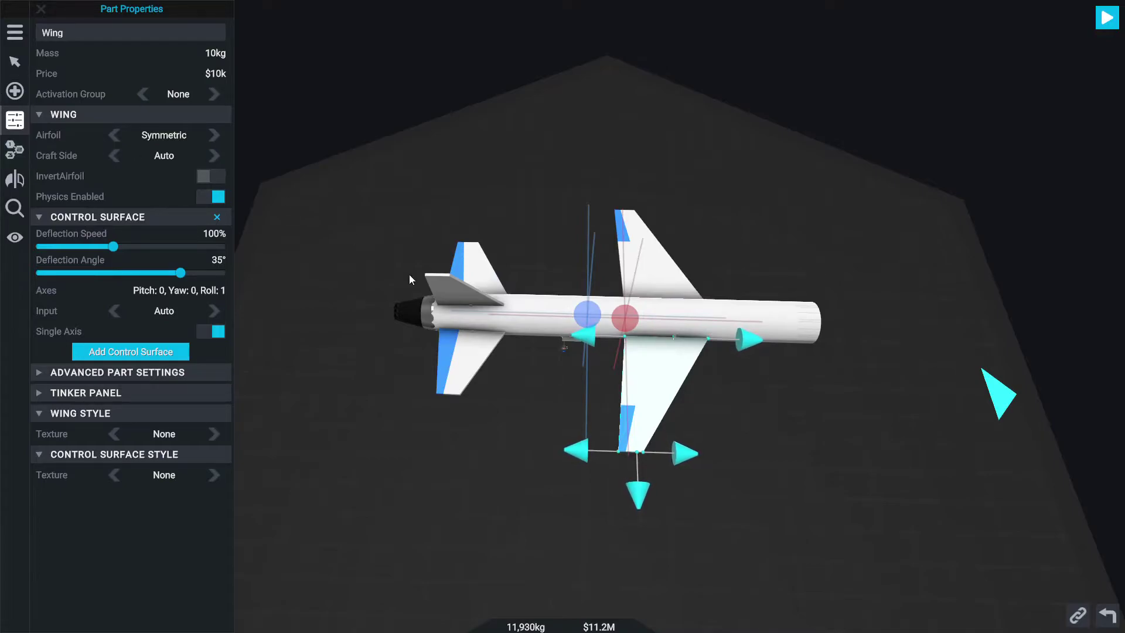
- Adjust the tip of the horizontal tail fin
left_click(448, 350)
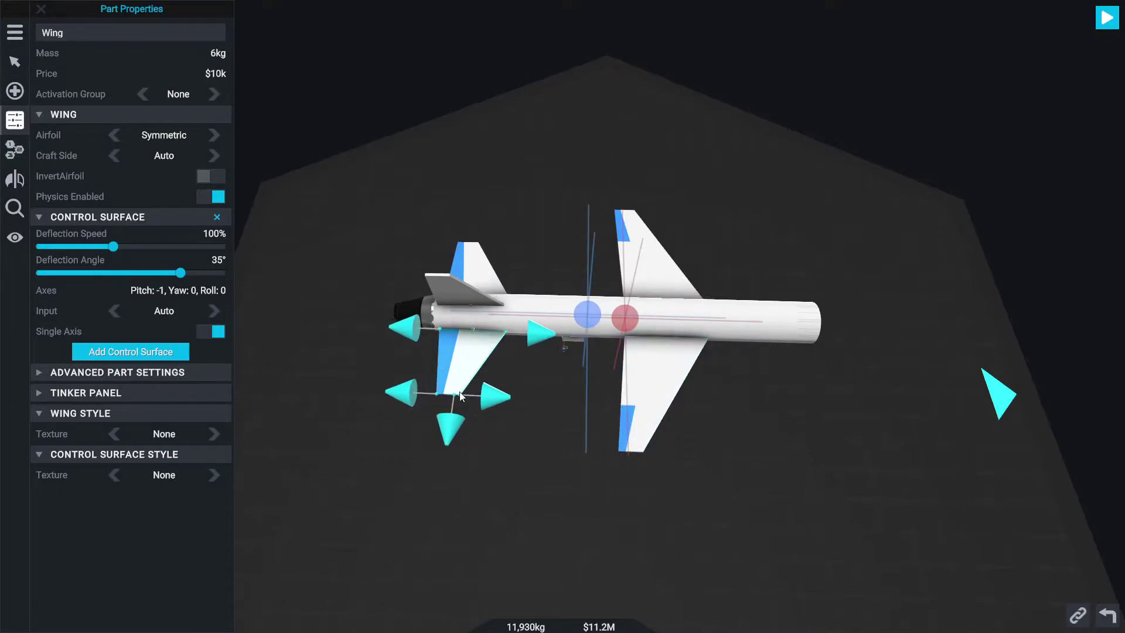
left_click_drag(453, 417, 522, 413)
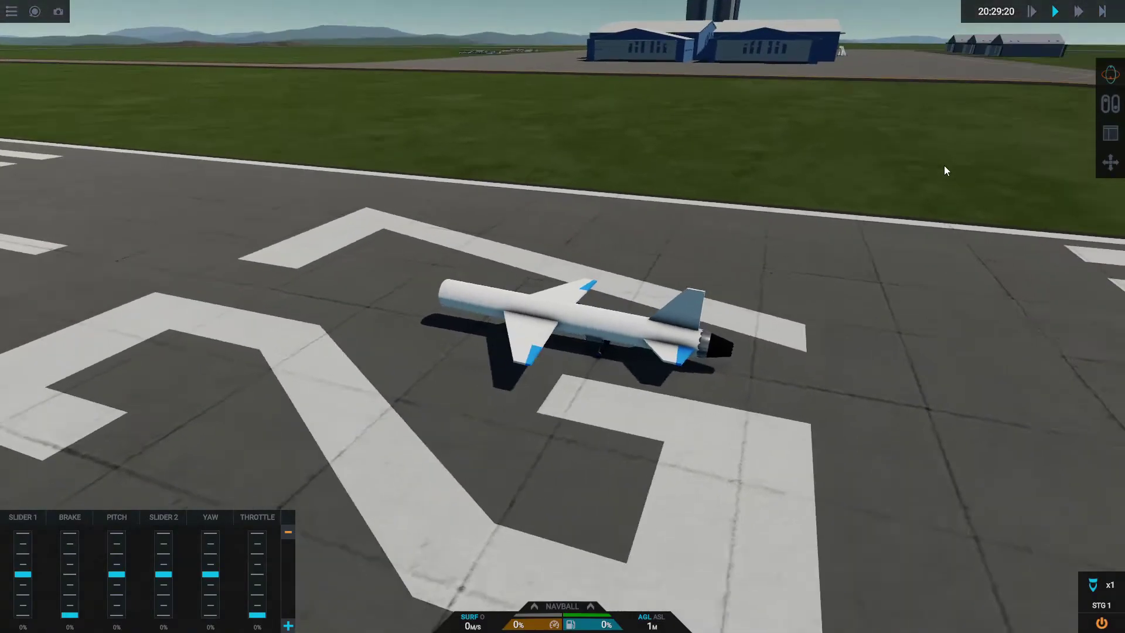
- Ignite the engine at full throttle and pitch the modified plane up to take off and climb
key("z")
key("space")
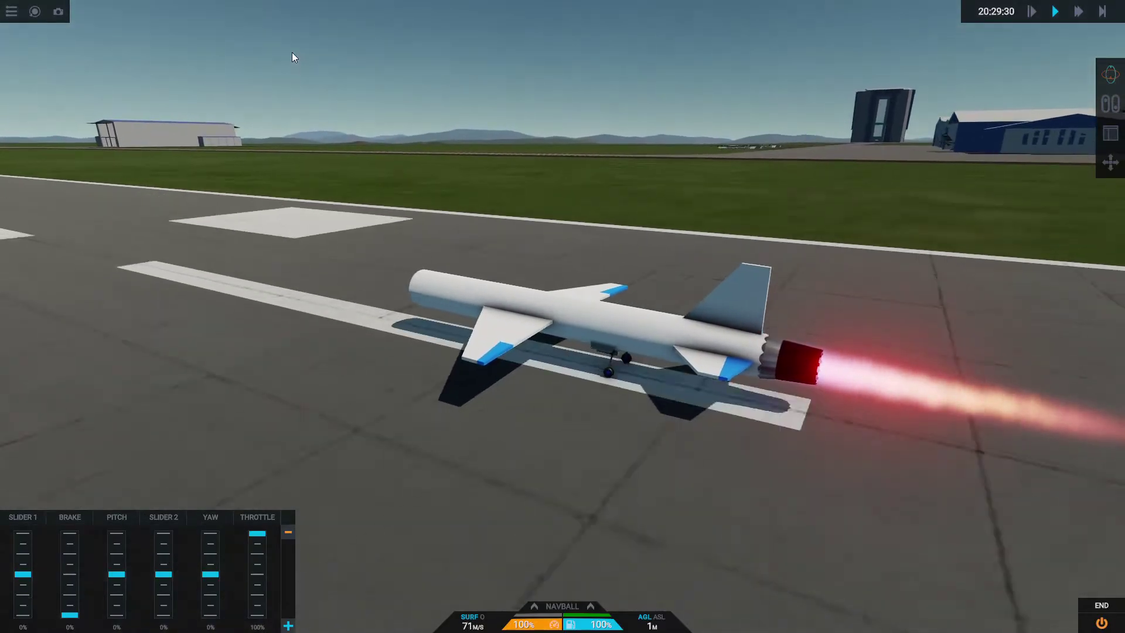
key("s")
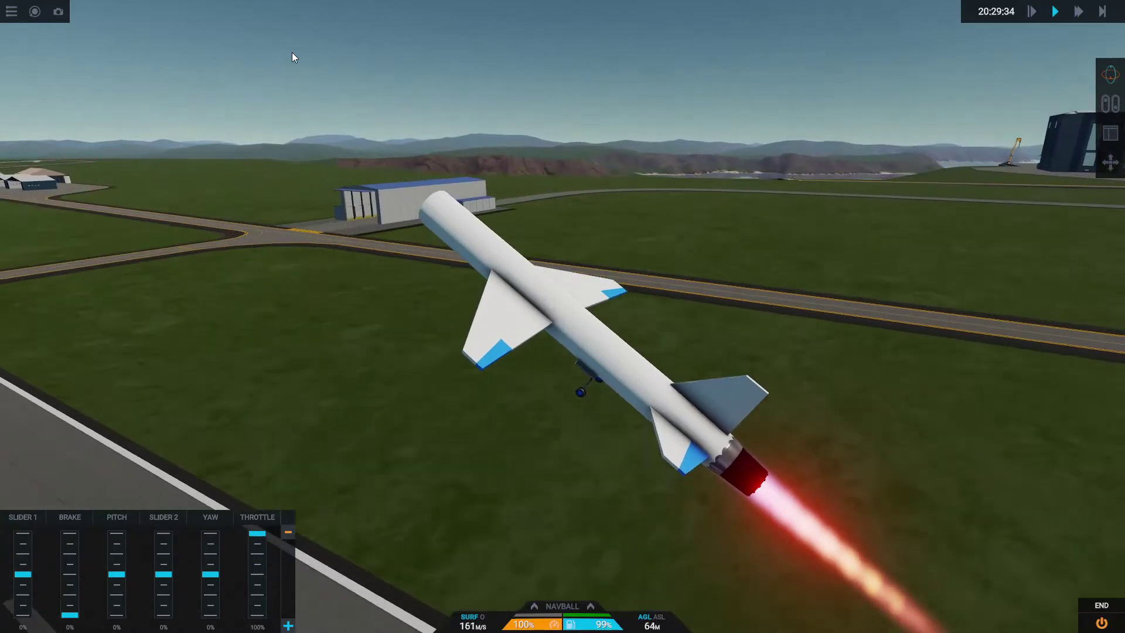
key("s")
key("s")
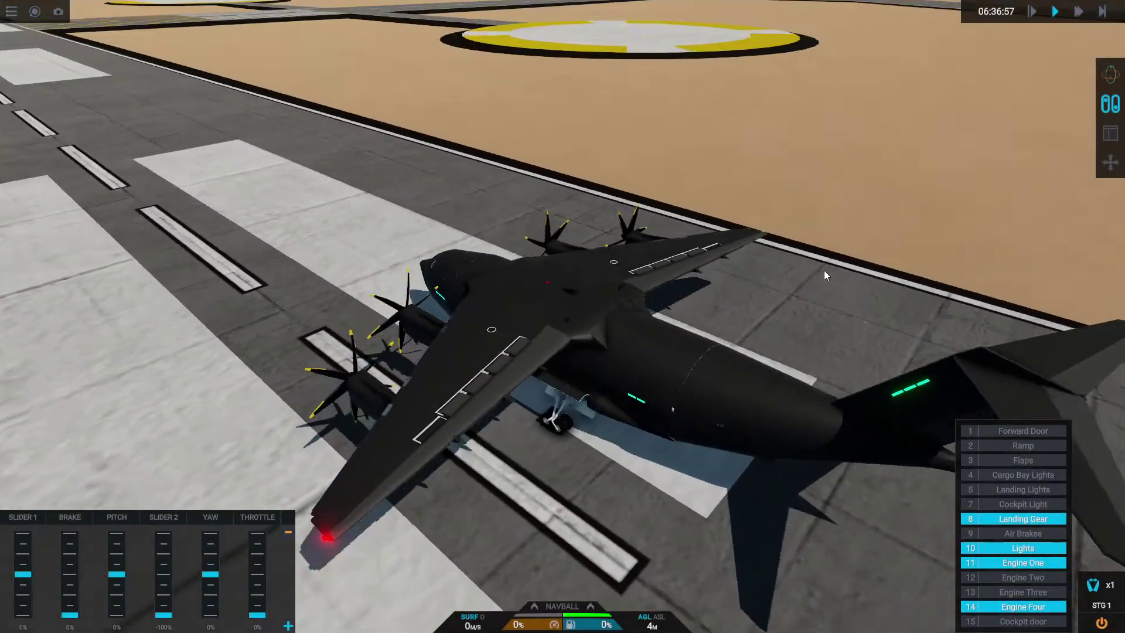
- Extend the flaps of the black transport aircraft by setting Slider 1 to -100%
left_click_drag(824, 271, 821, 249)
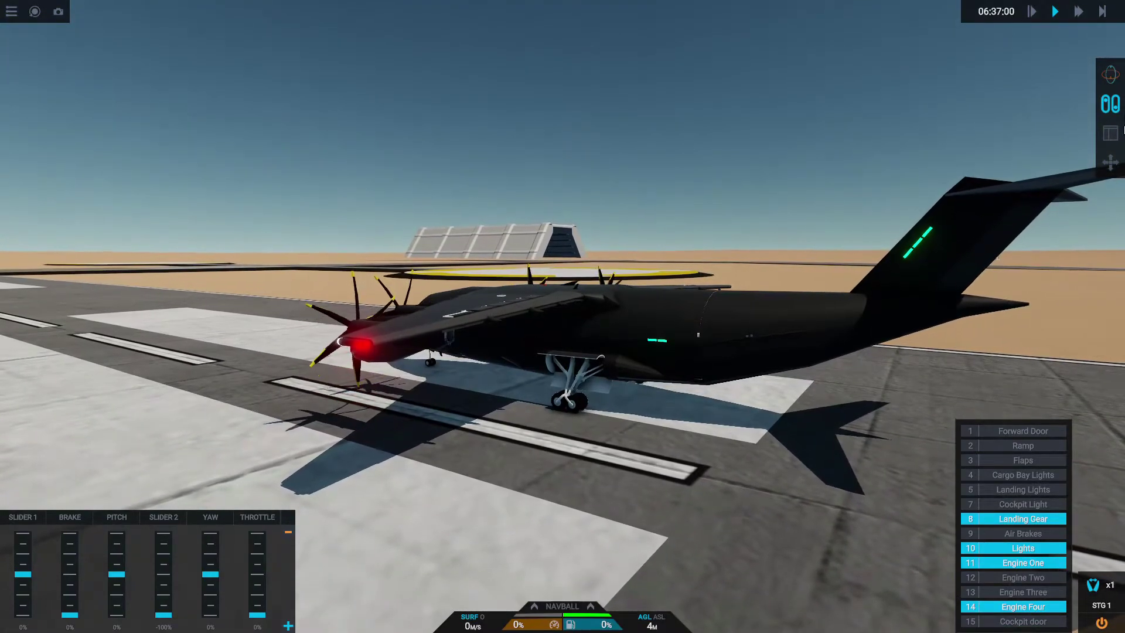
scroll(565, 326, "up", 4)
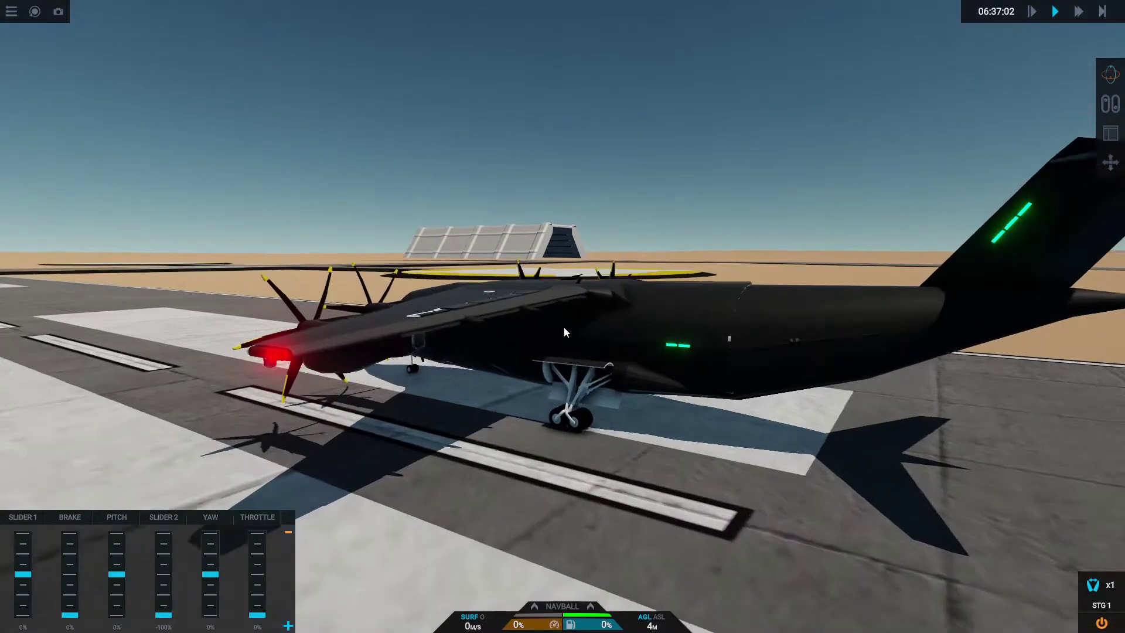
left_click_drag(568, 318, 488, 347)
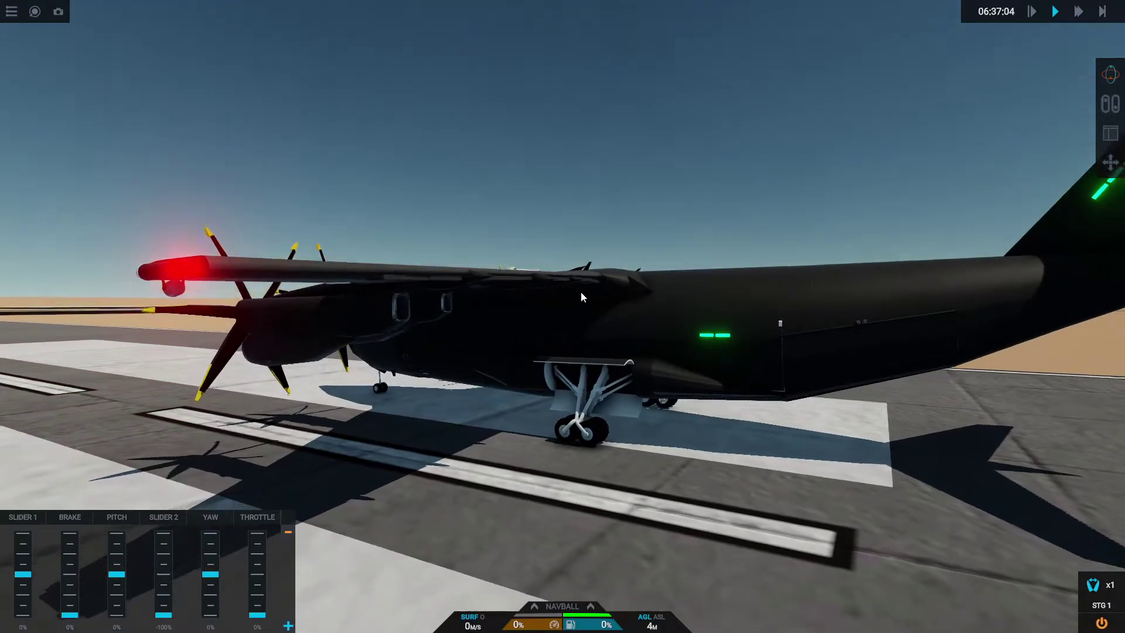
key("Down")
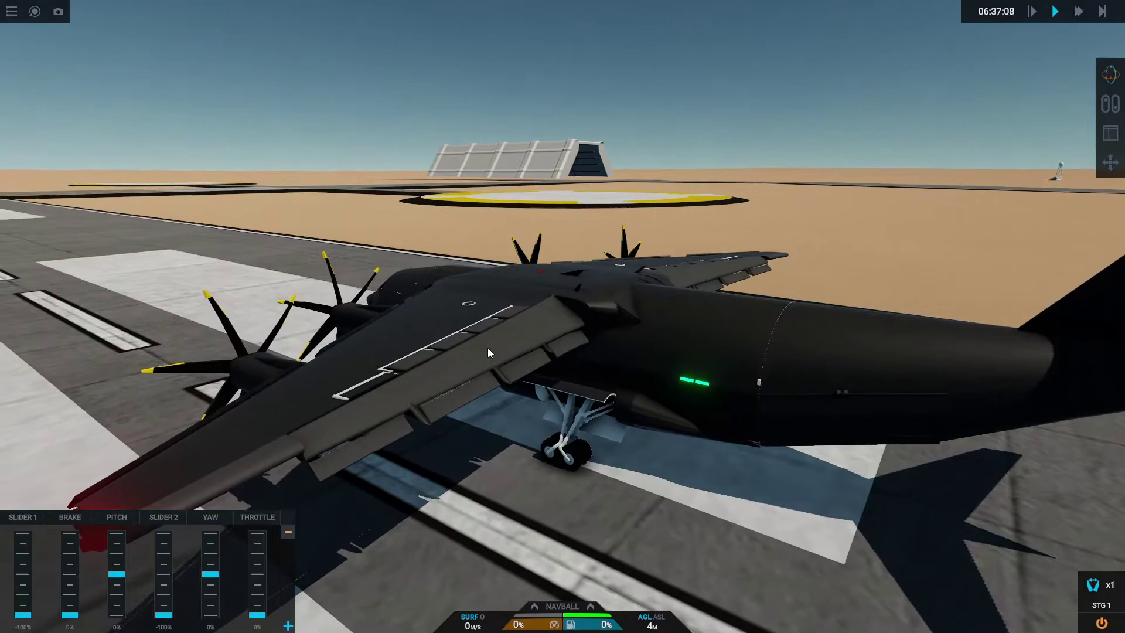
- Examine the extended wing flaps and main landing gear up close, and show the list of activation groups
left_click(488, 349)
left_click(487, 497)
left_click_drag(486, 497, 625, 463)
scroll(613, 394, "up", 5)
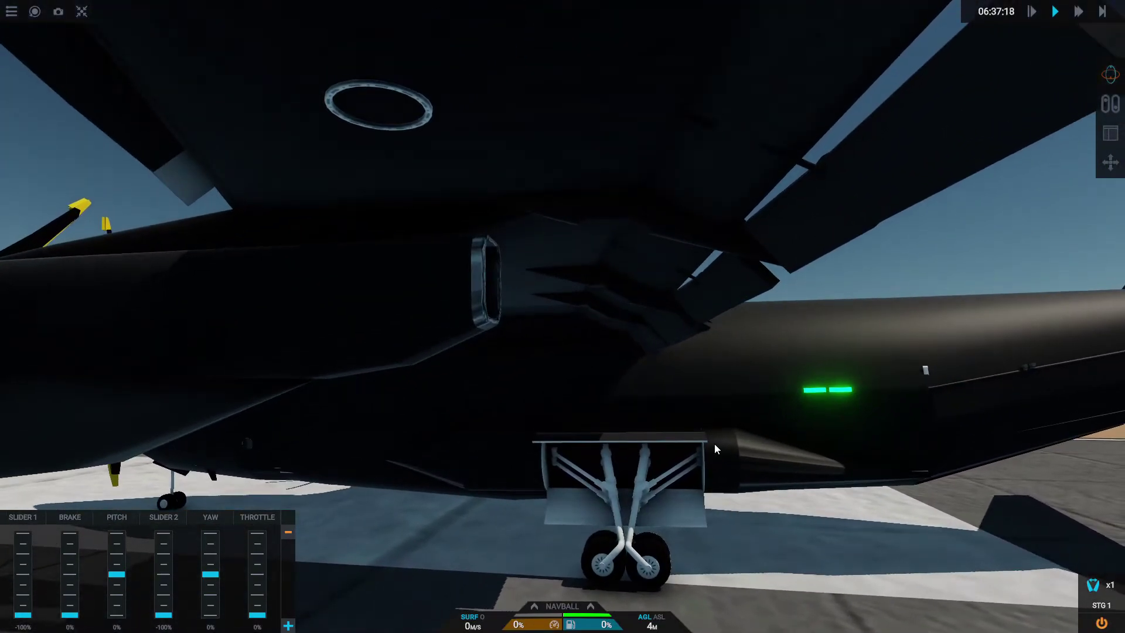
left_click_drag(715, 445, 569, 516)
scroll(568, 516, "down", 5)
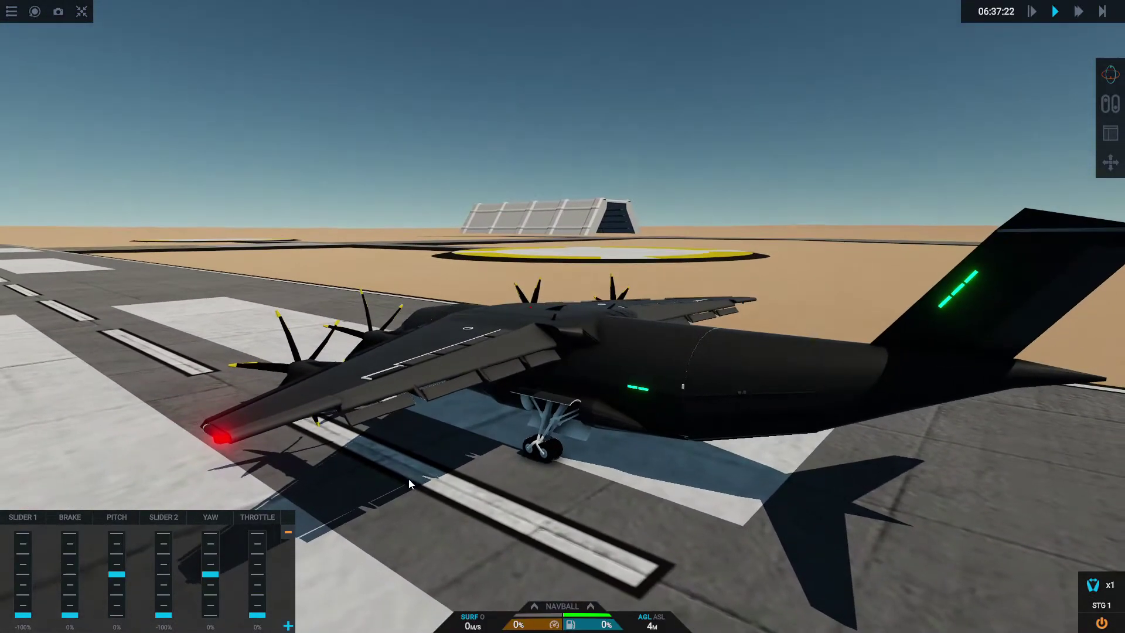
left_click_drag(409, 479, 392, 484)
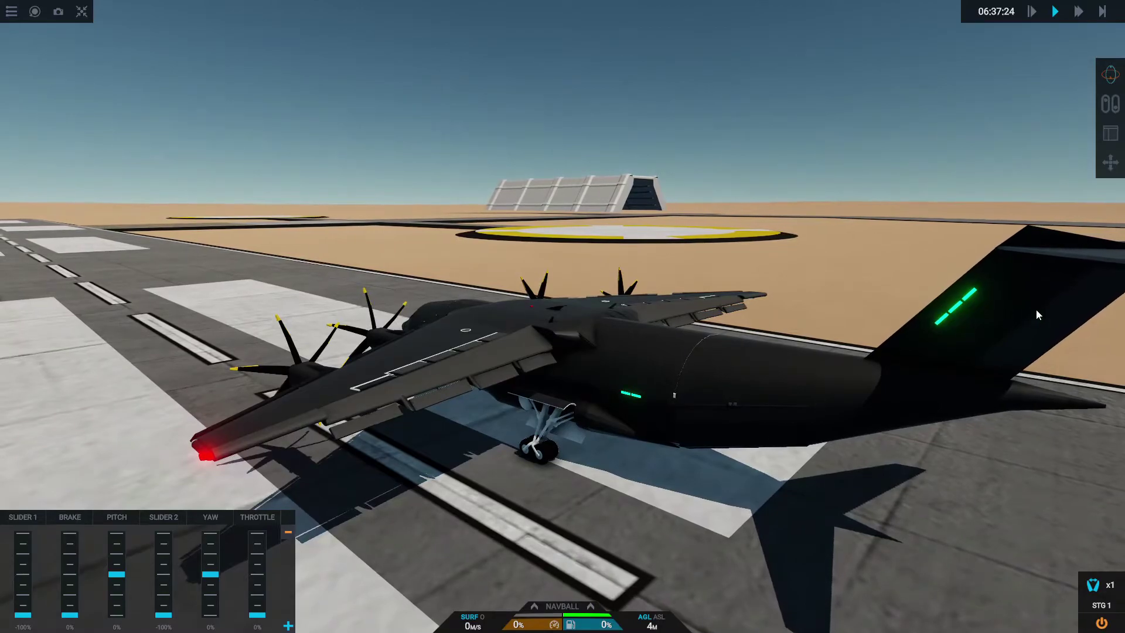
left_click(1107, 106)
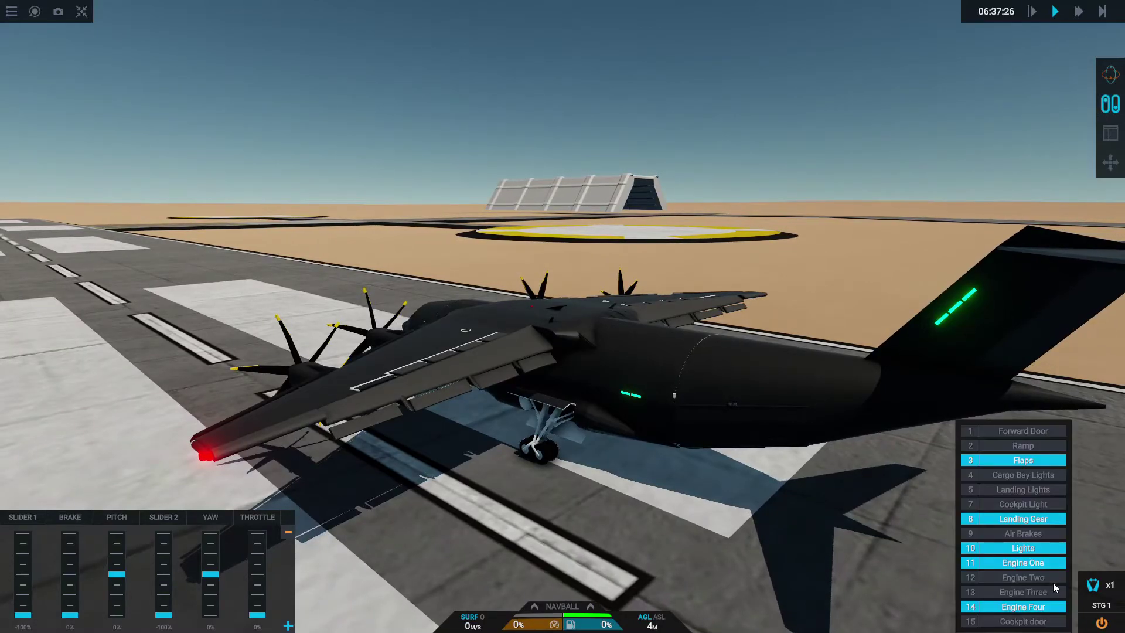
- Activate Engine Two and Engine Three on the transport aircraft and hide the activation group list
left_click(1053, 582)
left_click(1047, 593)
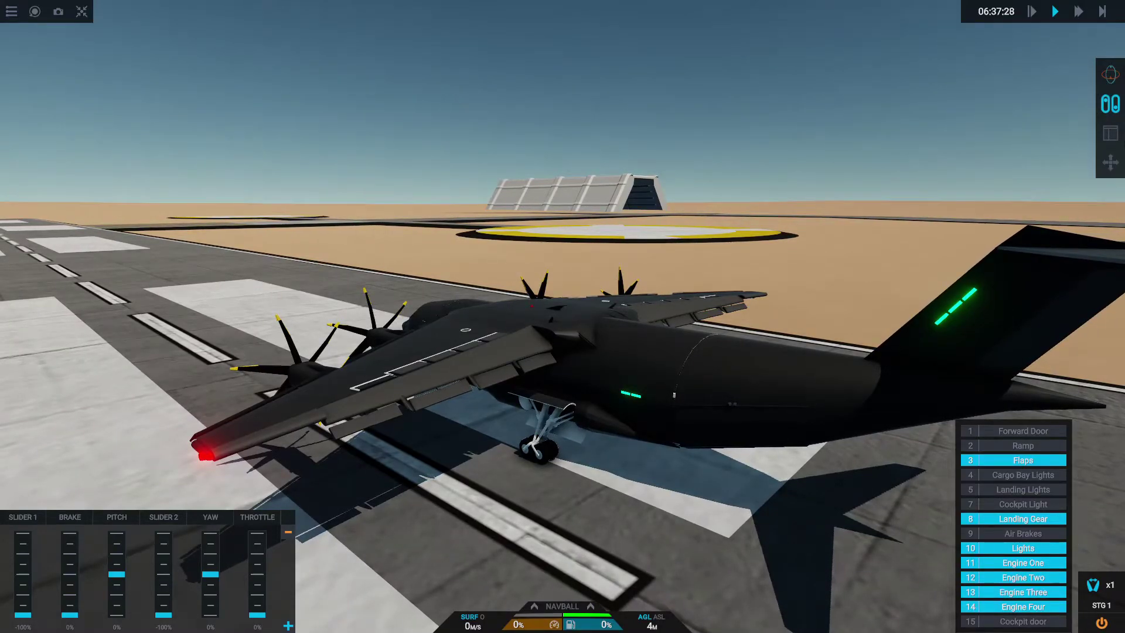
left_click(1111, 104)
- Accelerate along the runway with the throttle raised to about 49% and pitch up to take off with the flaps extended
key("shift")
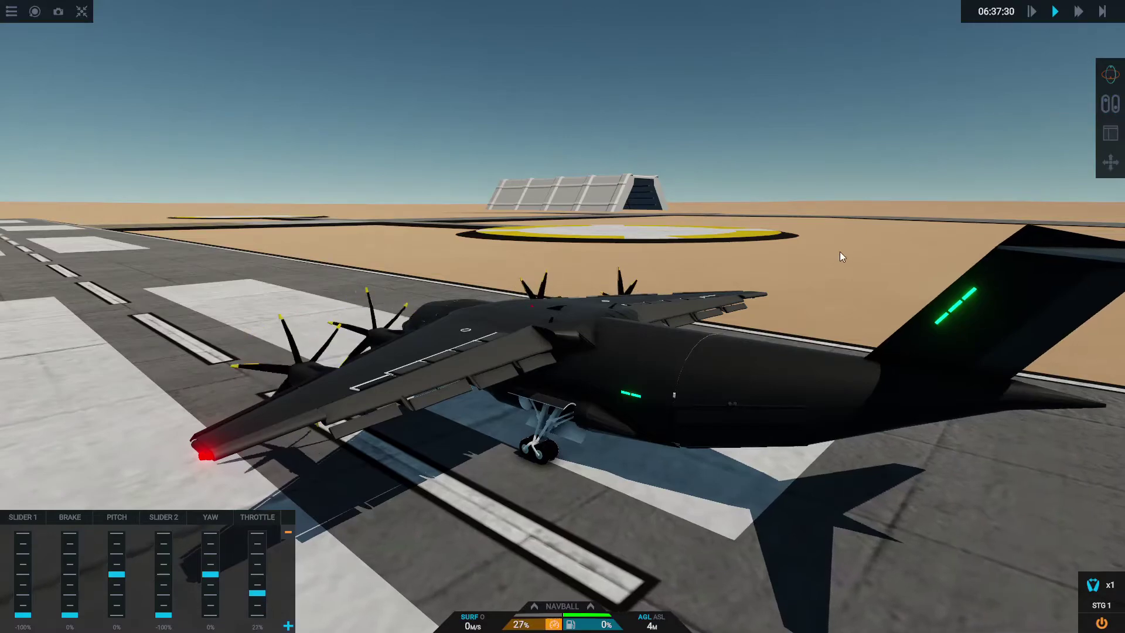
key("a")
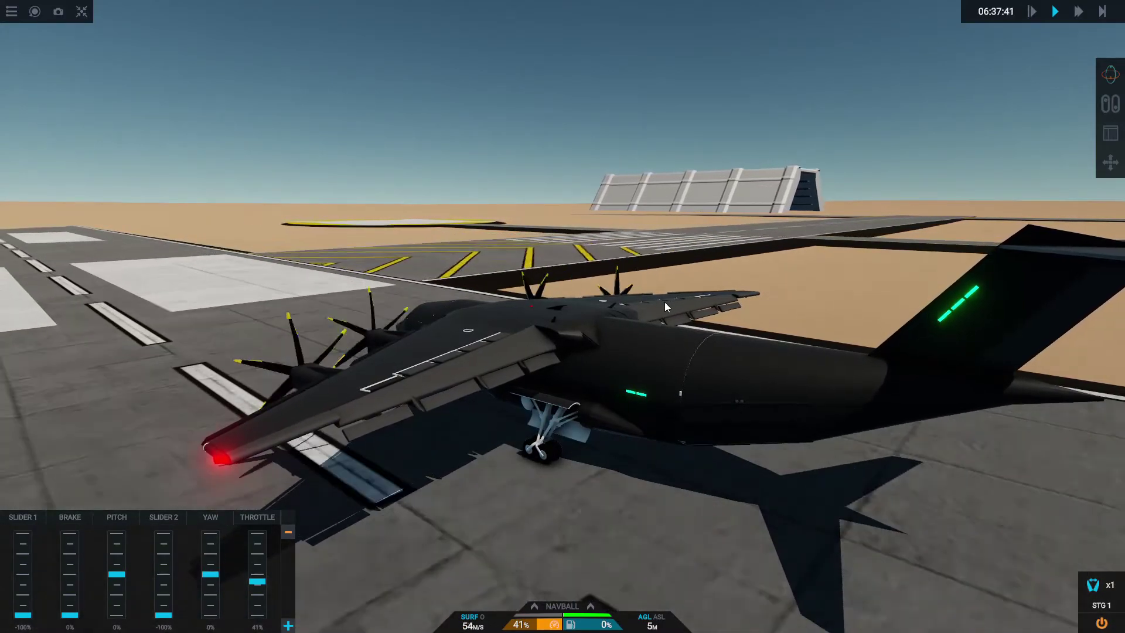
key("shift")
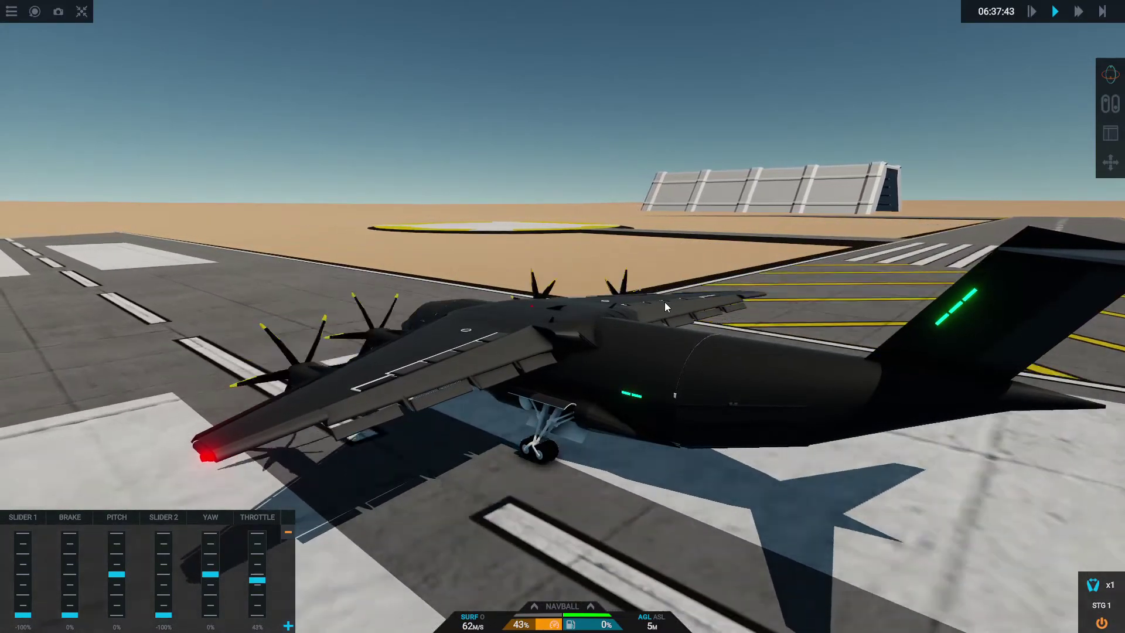
key("s")
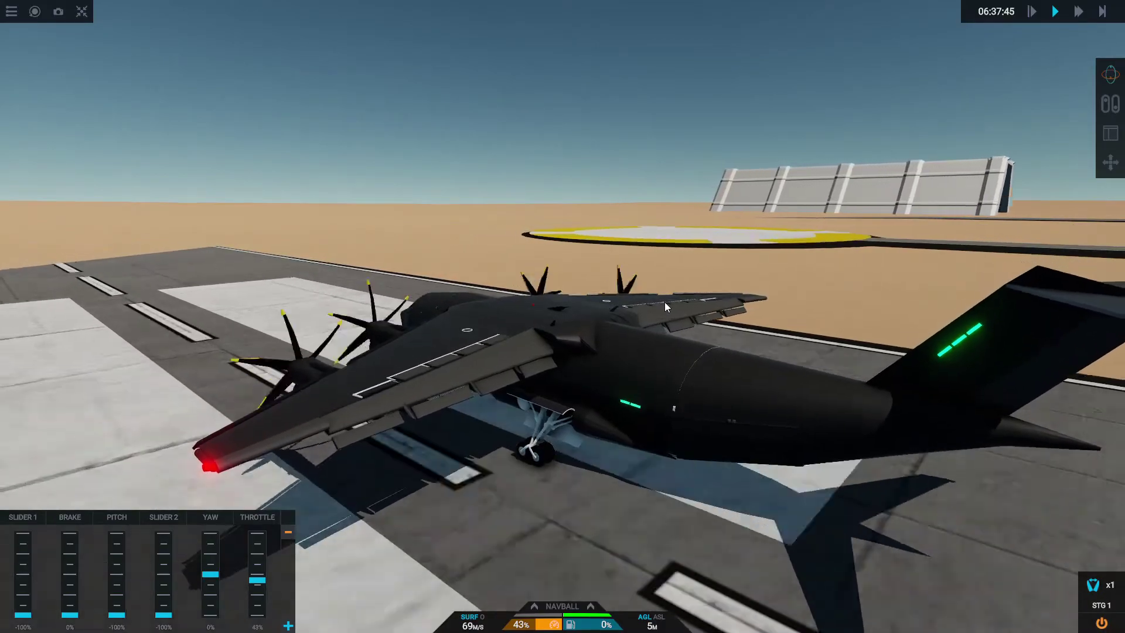
key("shift")
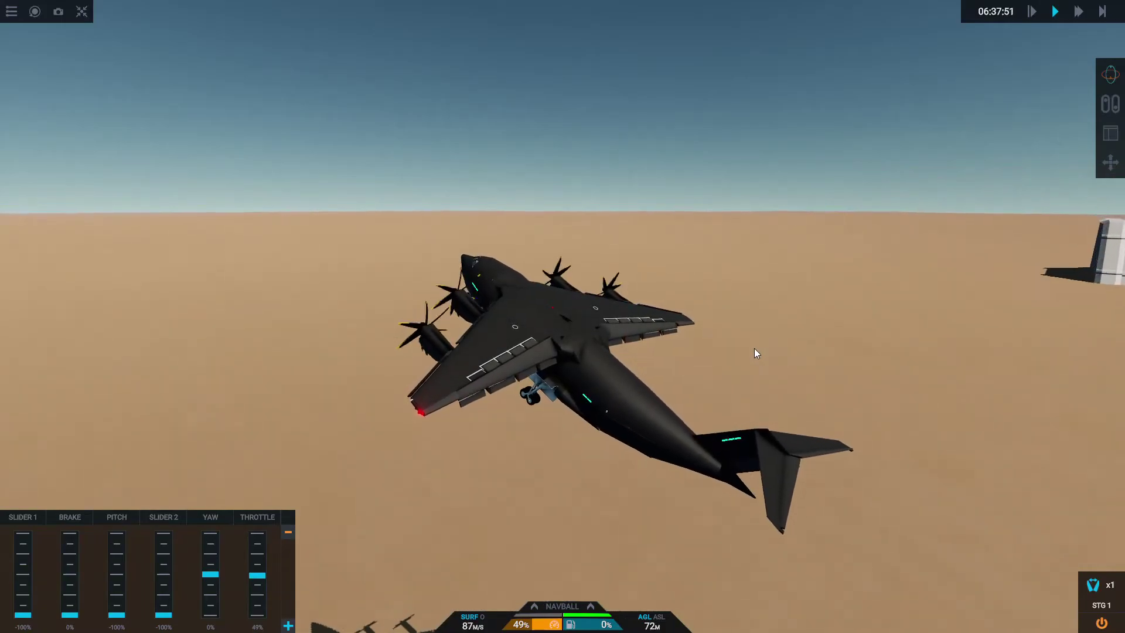
key("s")
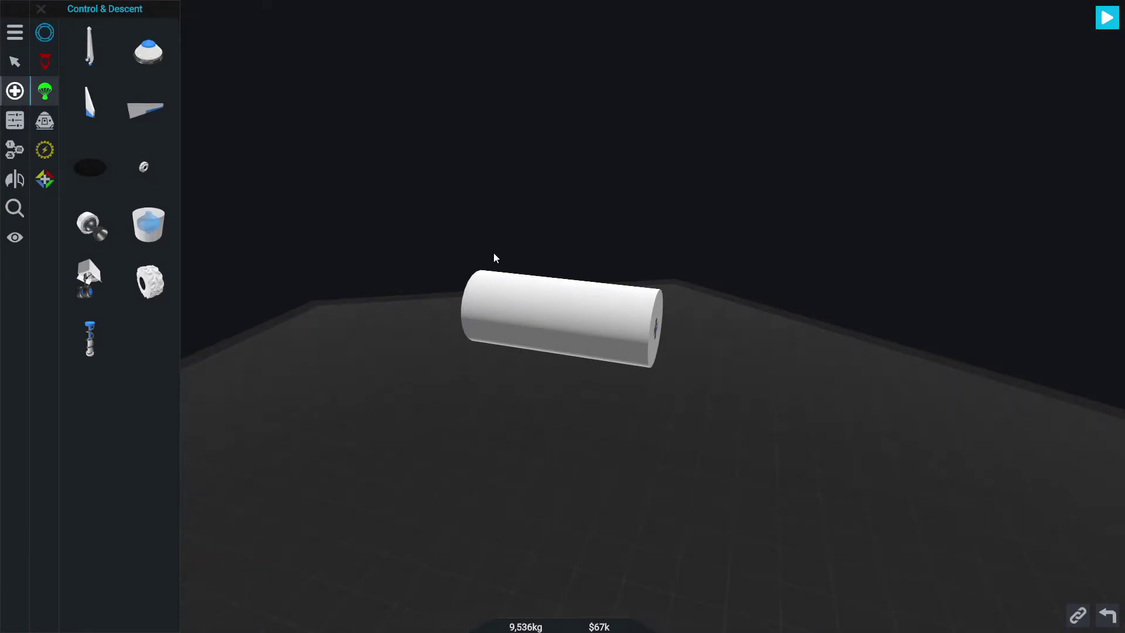
- Attach a wing to the side of the horizontal fuselage and mirror it onto the opposite side
left_click(142, 98)
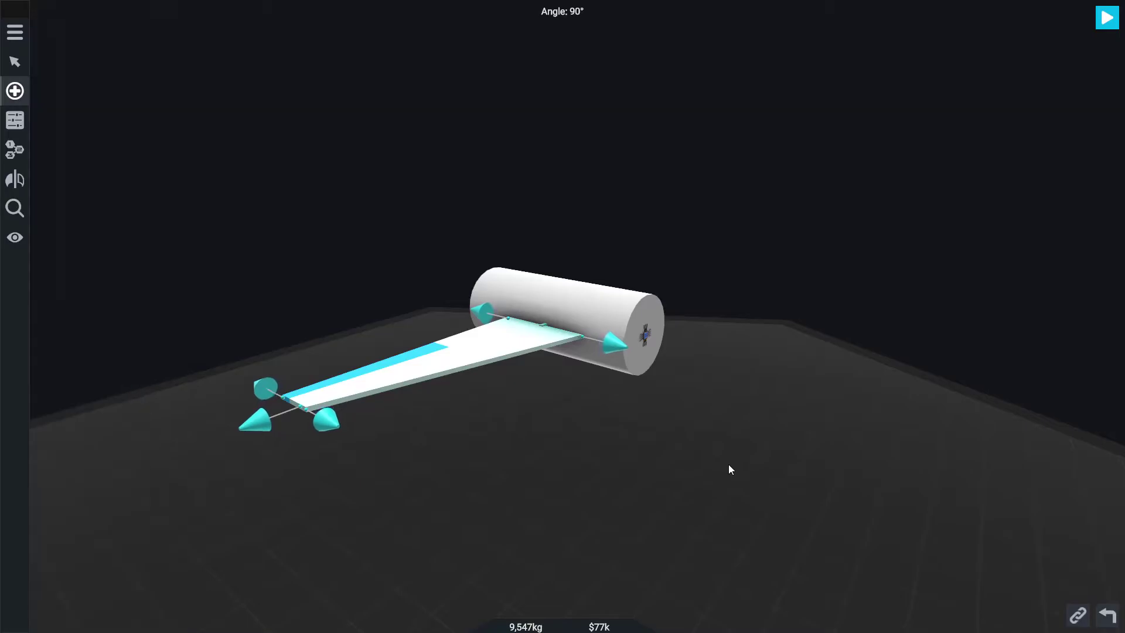
left_click_drag(729, 464, 839, 559)
key("m")
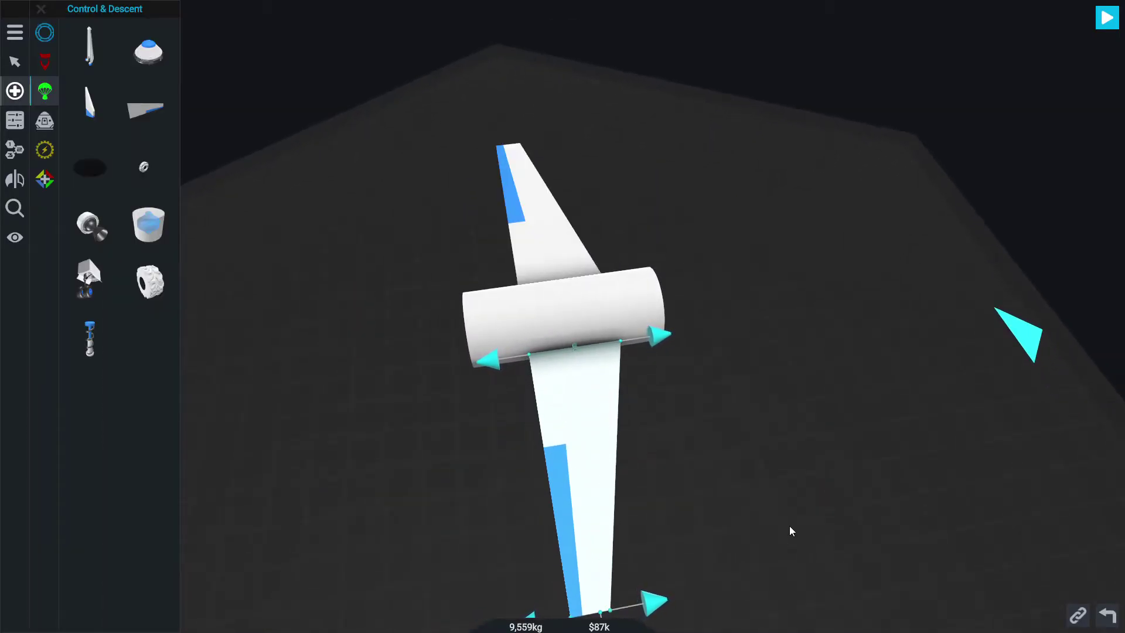
left_click_drag(739, 516, 653, 432)
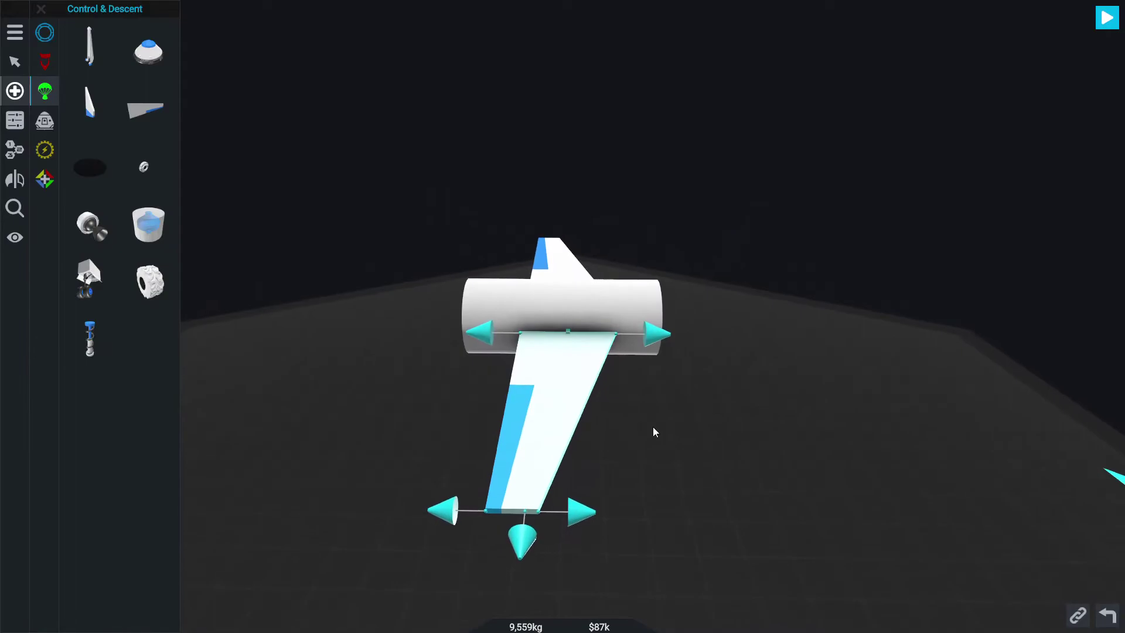
- Reposition the wing's control surface along the inner trailing edge and add a second control surface on the outer section
left_click(15, 120)
left_click_drag(513, 428, 752, 421)
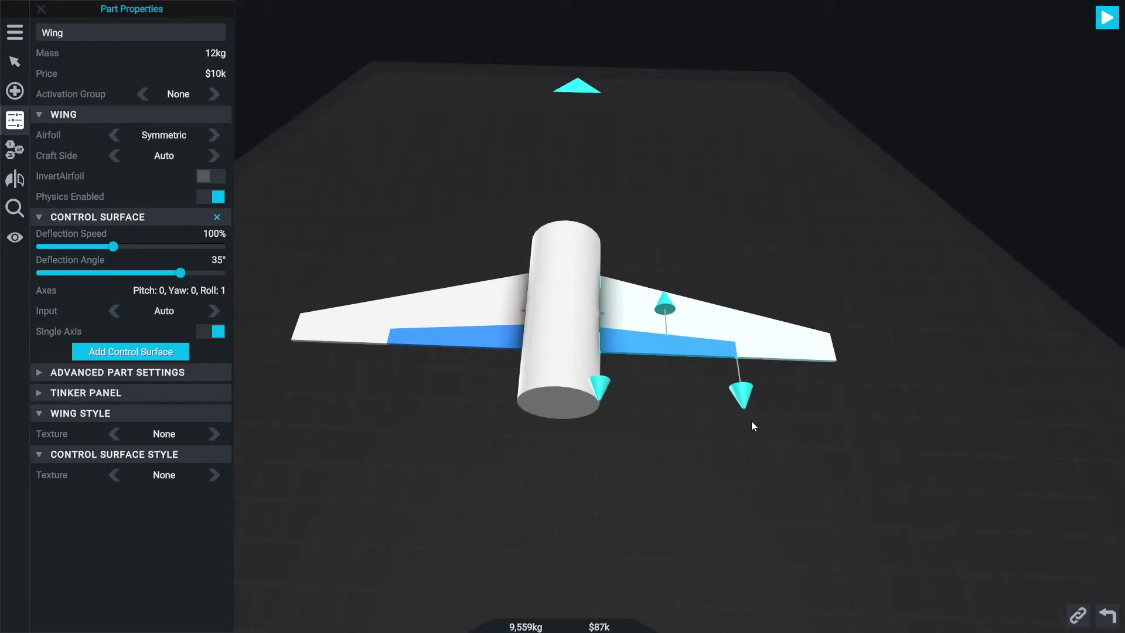
left_click(167, 349)
left_click(761, 361)
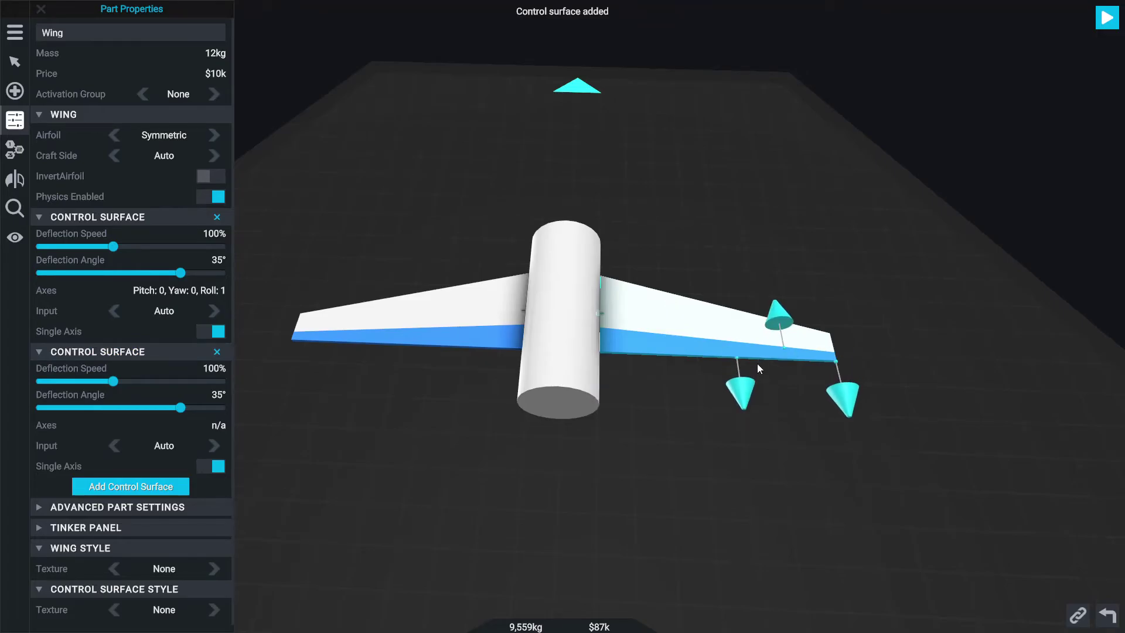
left_click(217, 352)
left_click(176, 351)
- Leave a small gap between the two control surfaces, with the inner one's input set to Slider 1 and the outer one's to Roll
left_click_drag(743, 392, 762, 395)
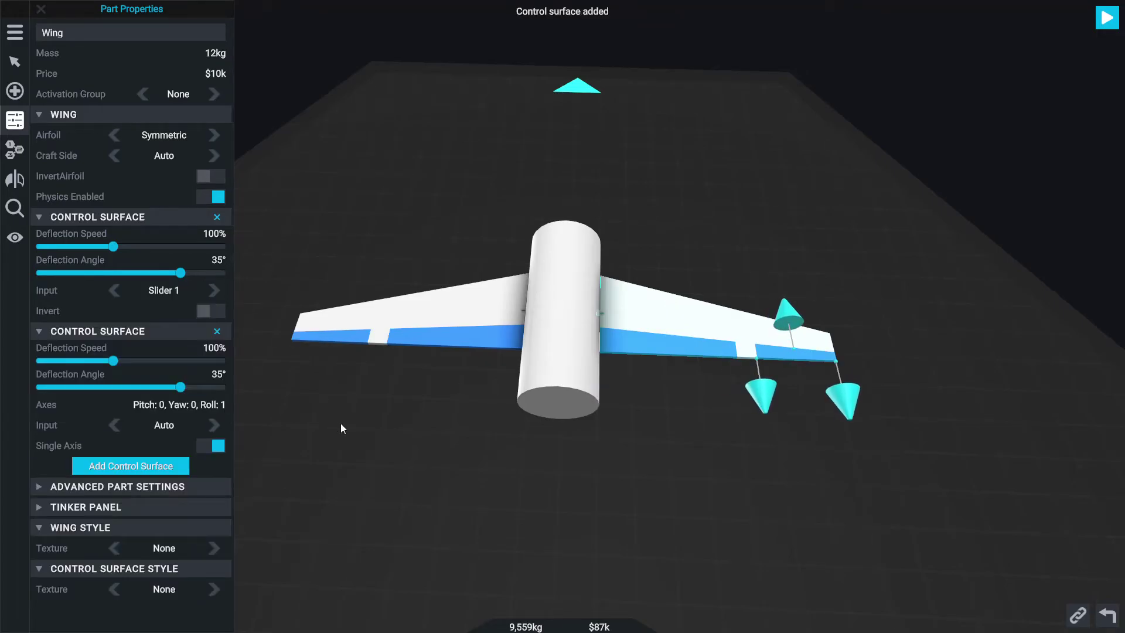
left_click(215, 425)
left_click(217, 404)
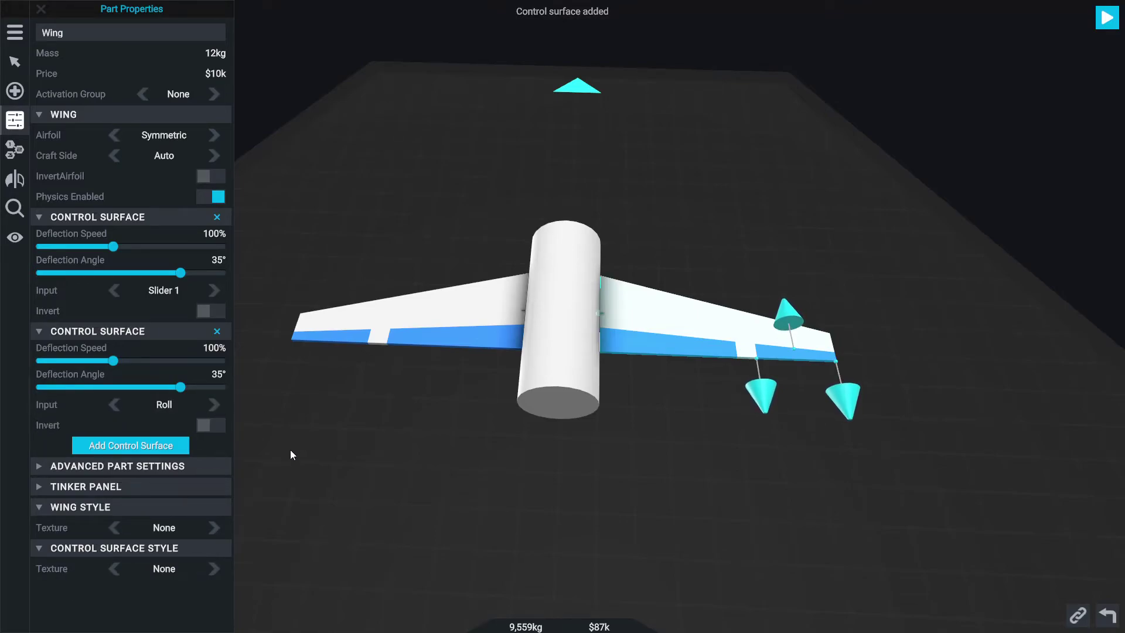
- Break the mirror symmetry between the two wings so each can be edited separately
left_click_drag(284, 448, 335, 224)
left_click(336, 224)
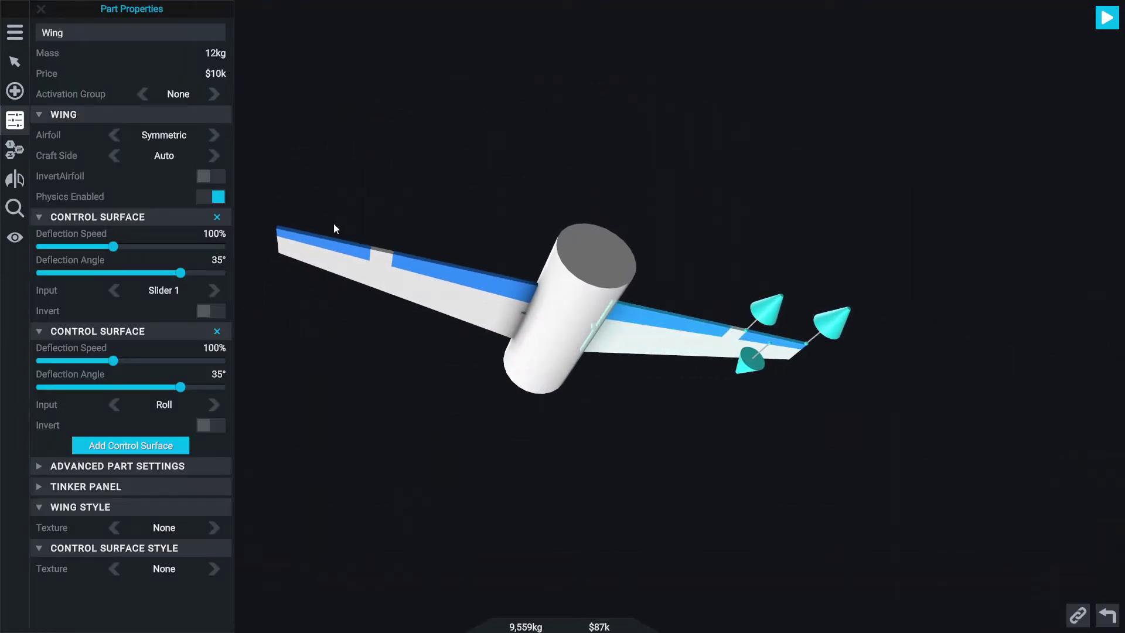
scroll(487, 263, "up", 2)
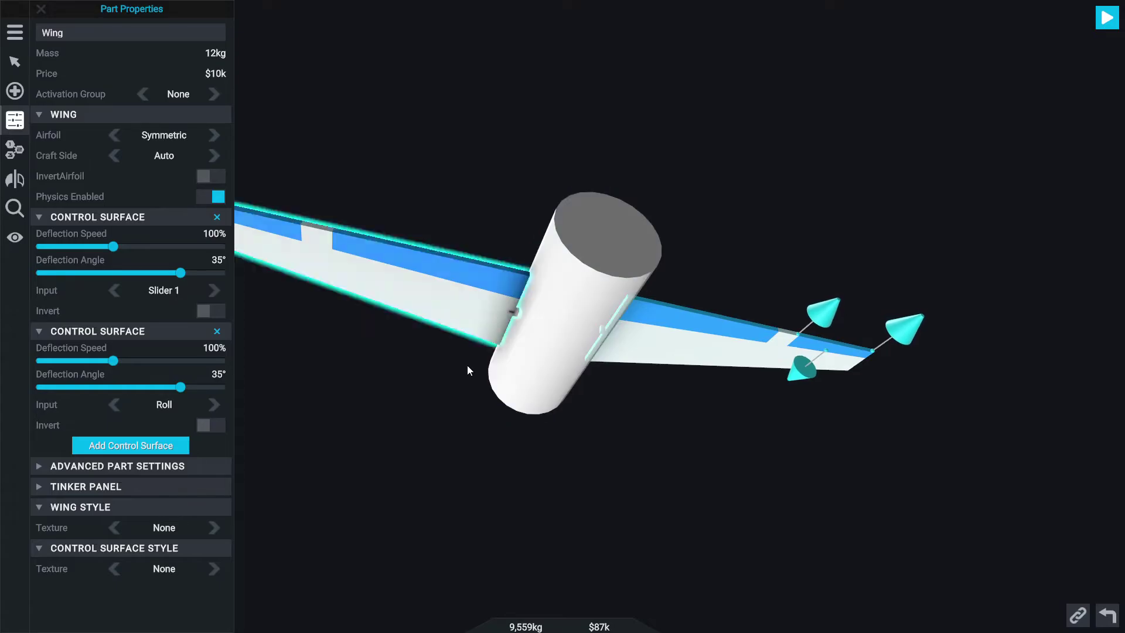
left_click_drag(467, 390, 465, 585)
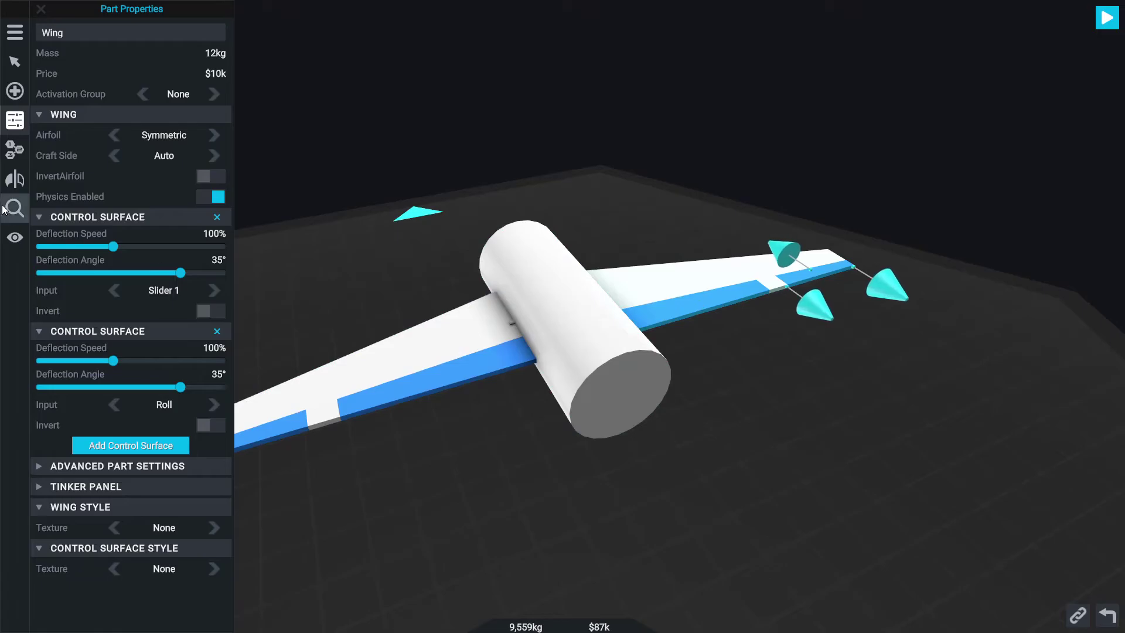
left_click(8, 181)
left_click(152, 93)
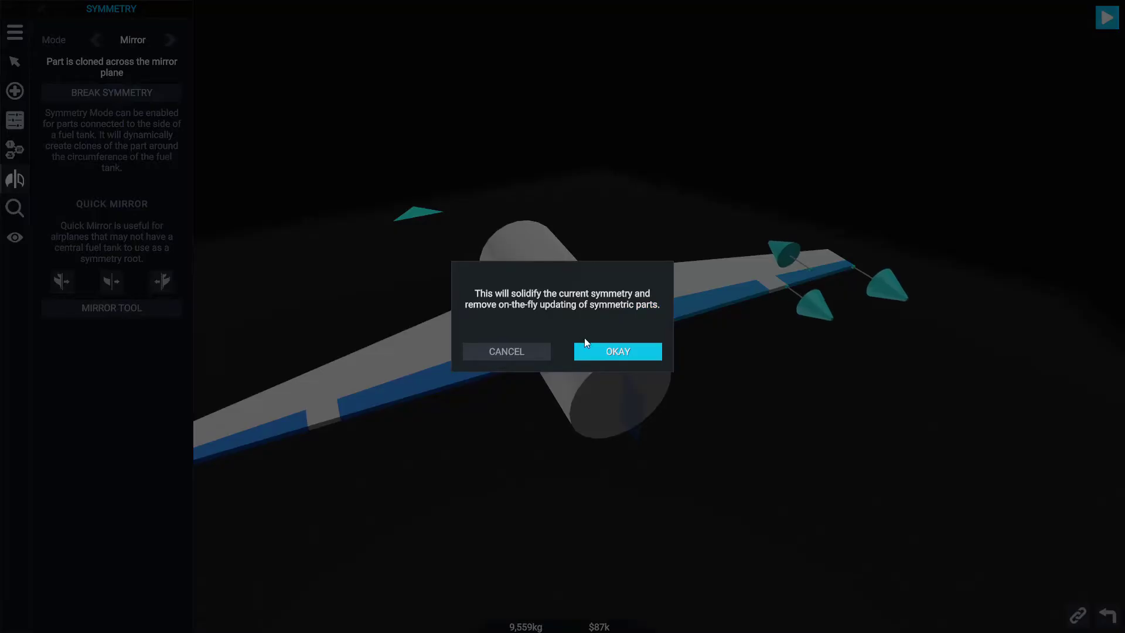
left_click(617, 352)
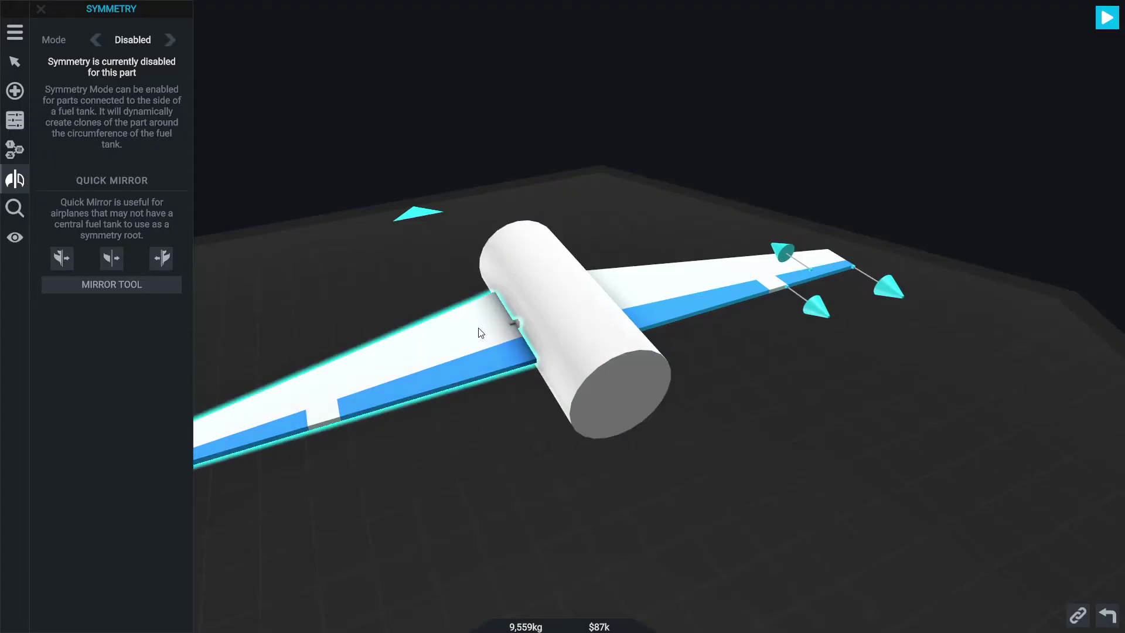
- Invert the Slider 1 control surface on the left wing only
left_click(13, 131)
left_click(208, 309)
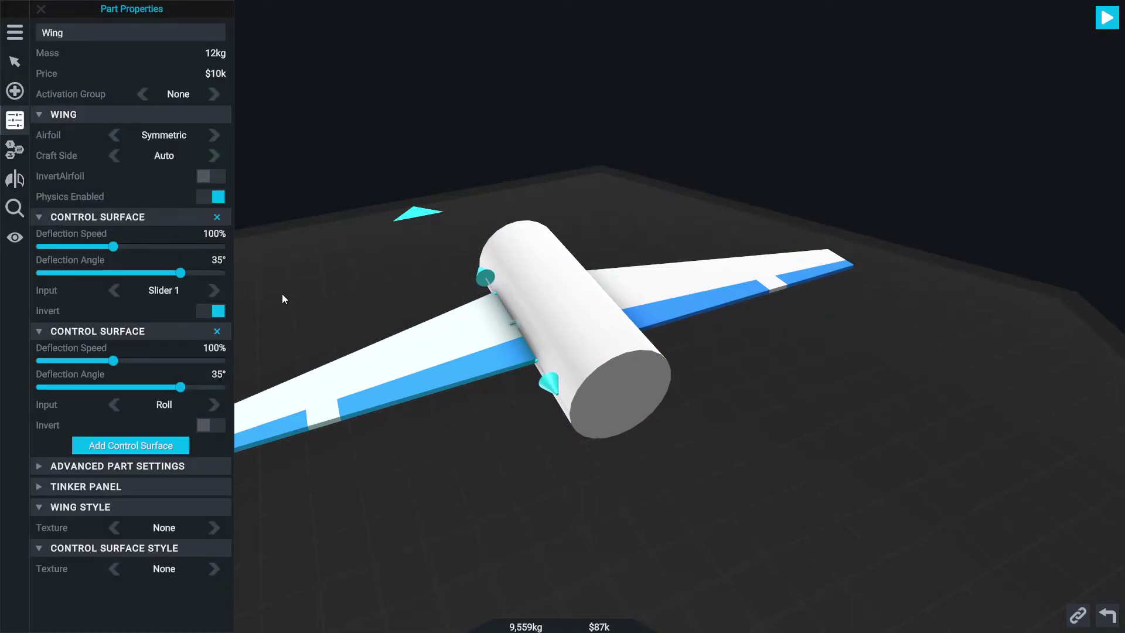
left_click_drag(284, 295, 584, 293)
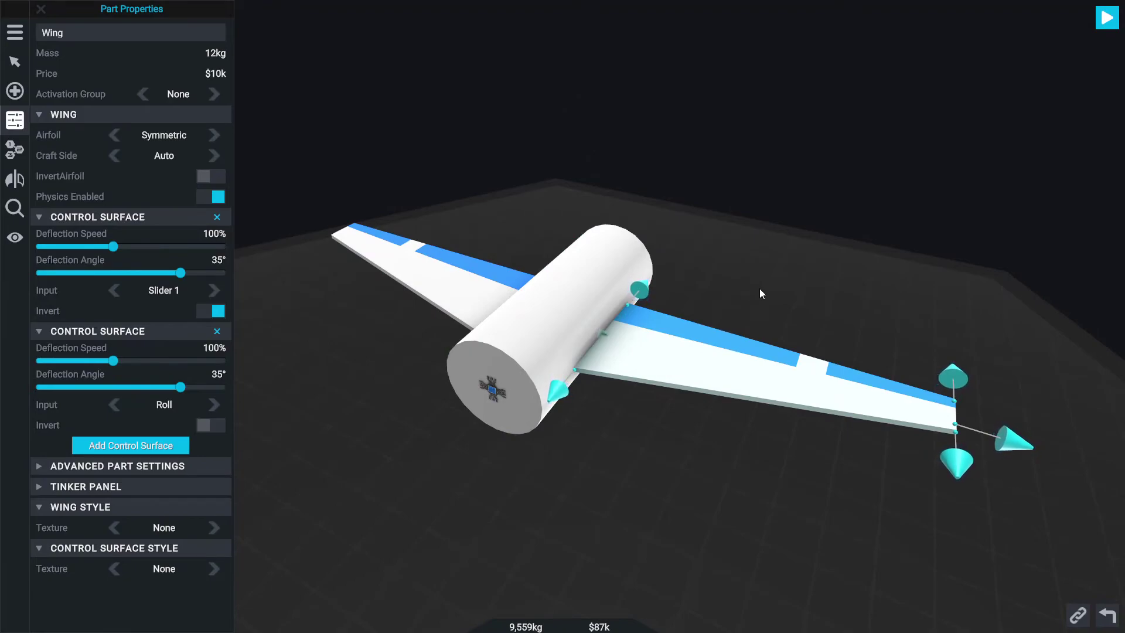
left_click_drag(799, 272, 564, 235)
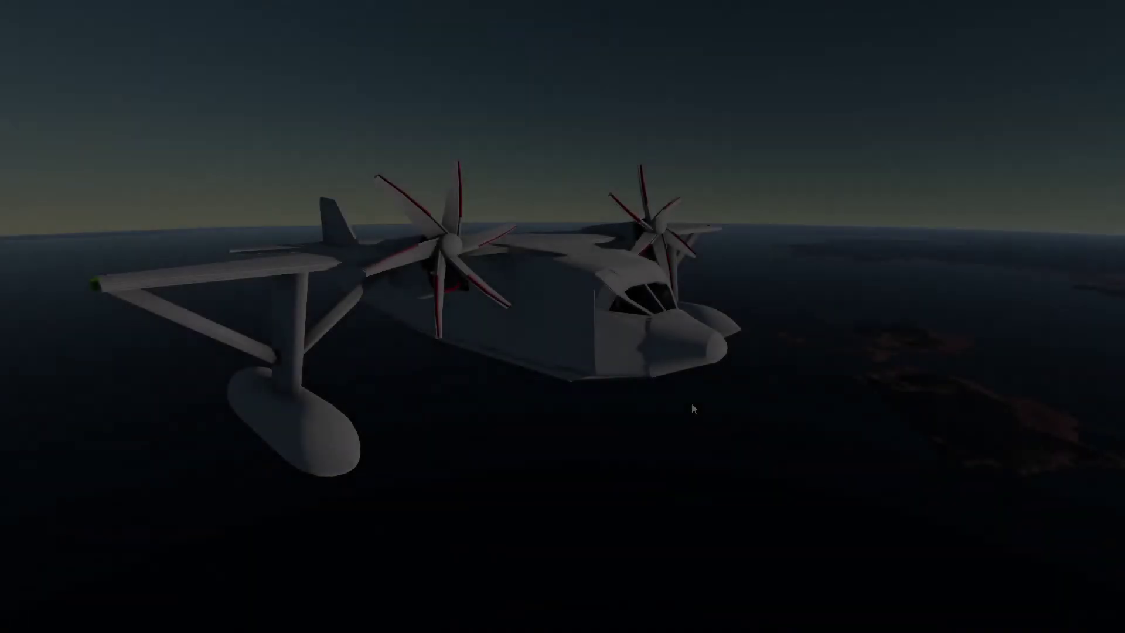